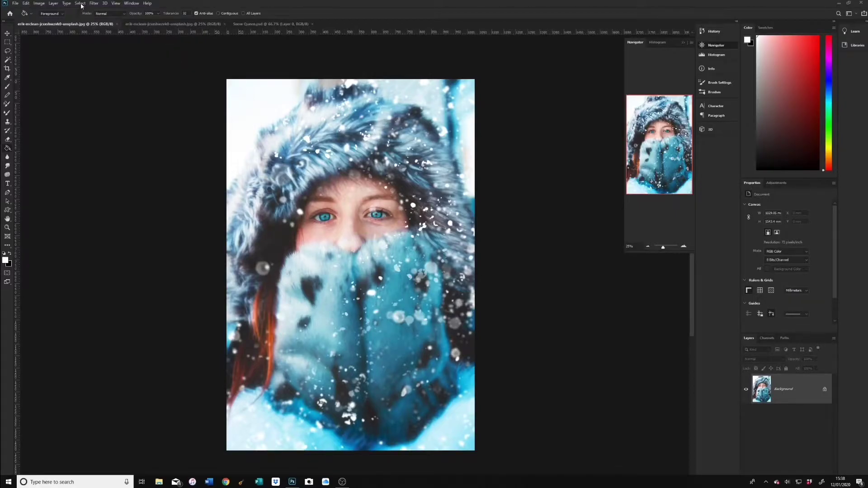
Step: Copy the entire edited snow portrait, the version with snowflakes, and paste it into the Snow Queen.psd template
{"action": "left_click", "coordinate": [168, 25]}
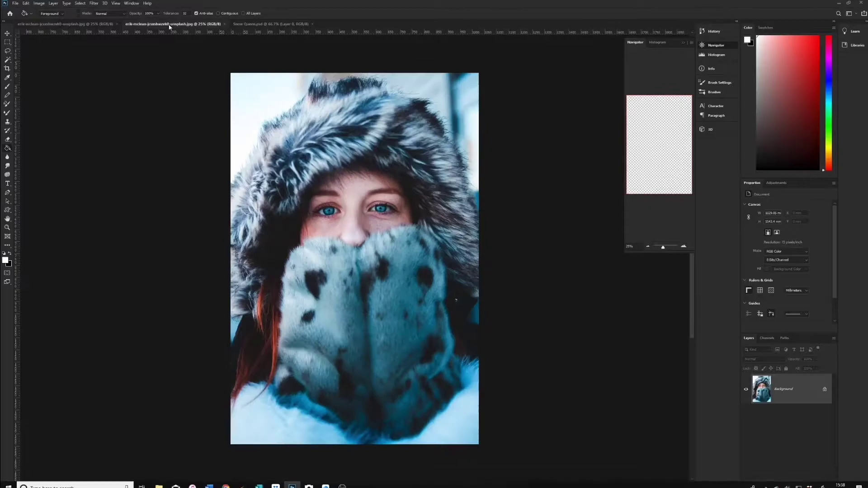
{"action": "left_click", "coordinate": [103, 25]}
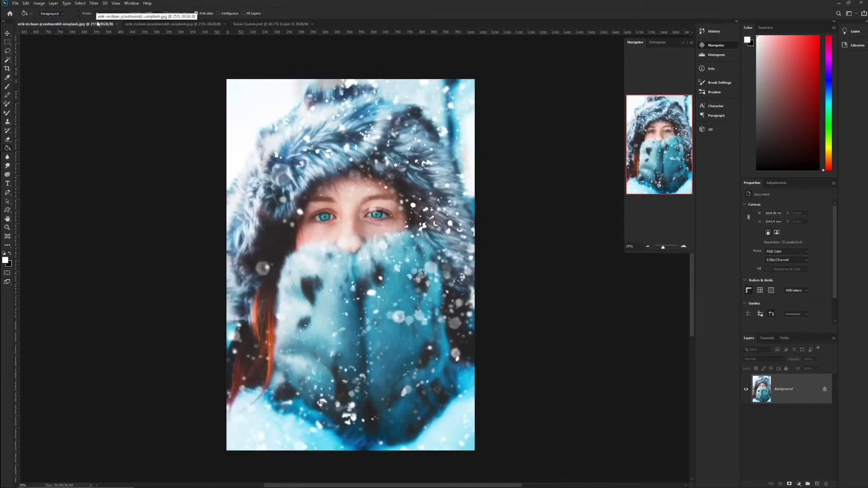
{"action": "left_click", "coordinate": [79, 4]}
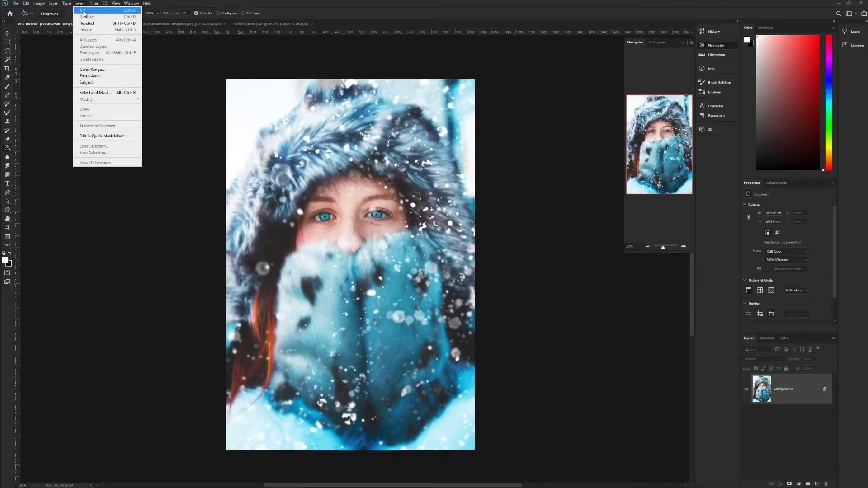
{"action": "left_click", "coordinate": [84, 13]}
{"action": "left_click", "coordinate": [26, 3]}
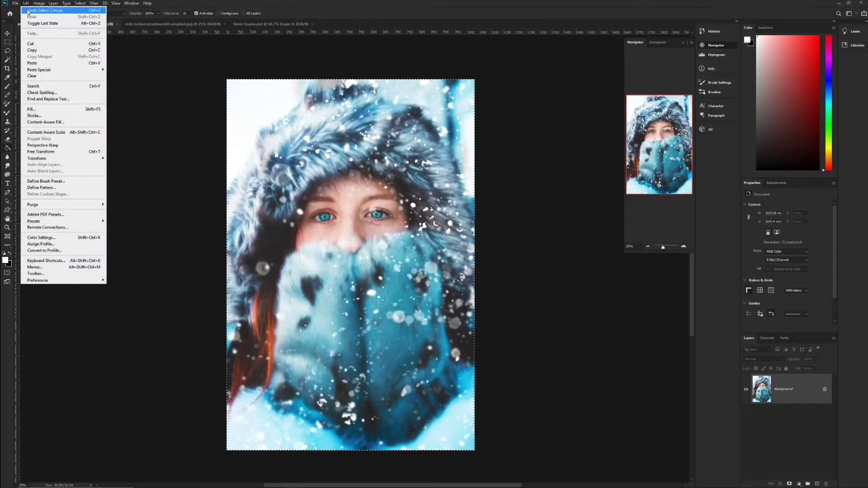
{"action": "left_click", "coordinate": [40, 50]}
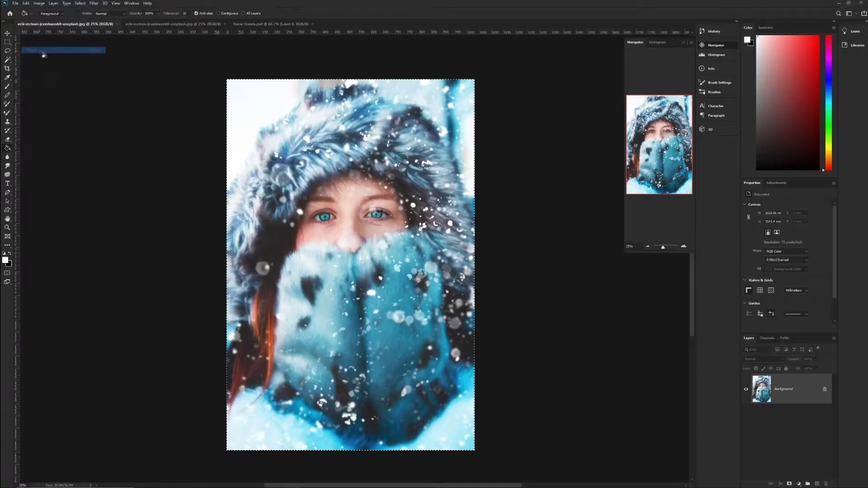
{"action": "left_click", "coordinate": [240, 23]}
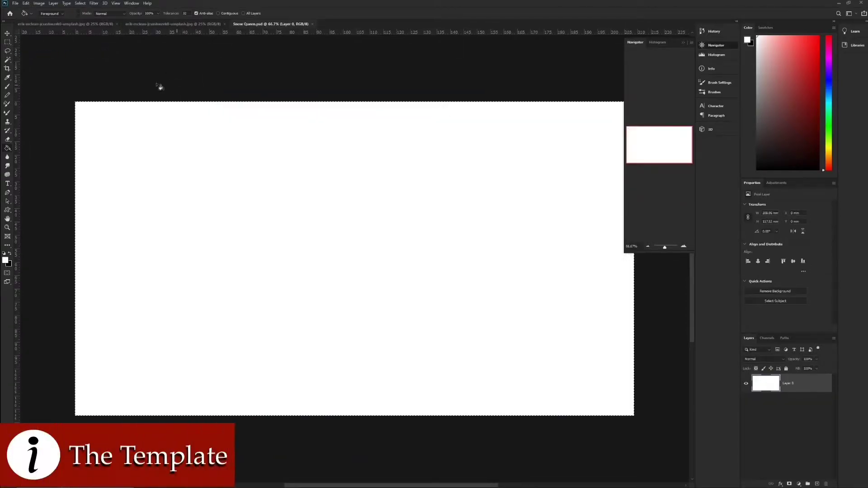
{"action": "left_click", "coordinate": [26, 3]}
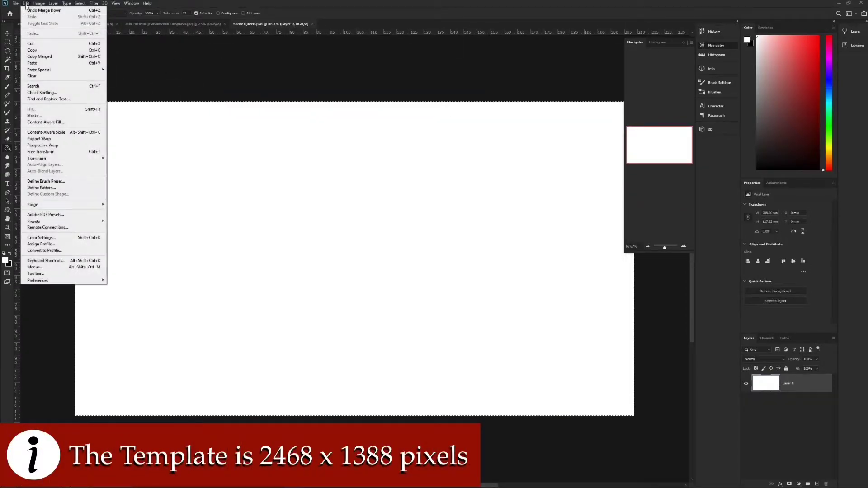
{"action": "left_click", "coordinate": [50, 64]}
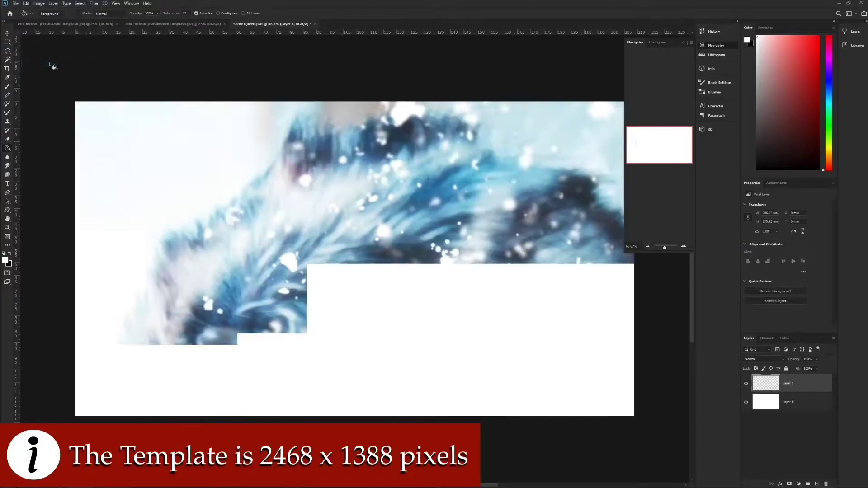
Step: Scale the pasted portrait to about 116% and position it so the eyes and face fill the template canvas
{"action": "left_click", "coordinate": [648, 246]}
{"action": "left_click", "coordinate": [648, 246]}
{"action": "left_click", "coordinate": [648, 247]}
{"action": "left_click", "coordinate": [648, 246]}
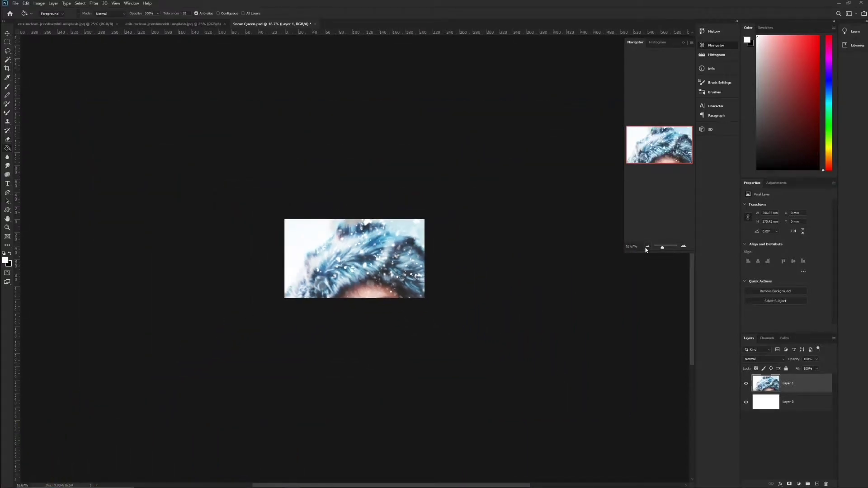
{"action": "key", "text": "ctrl+t"}
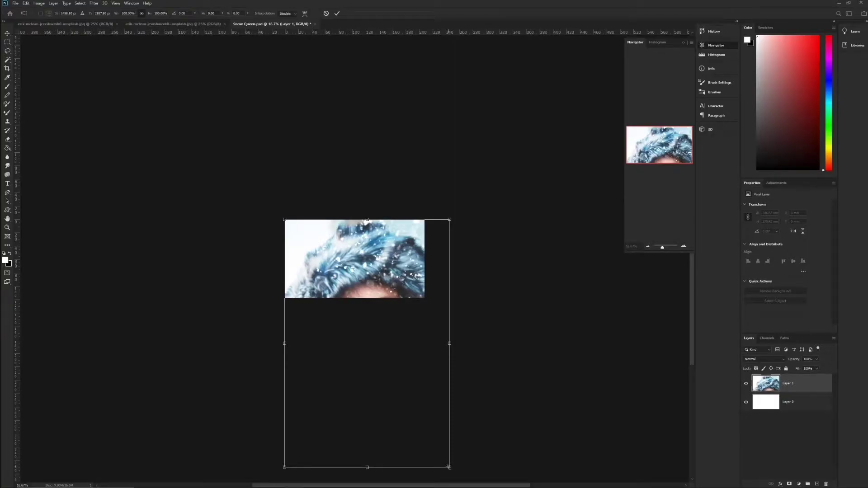
{"action": "left_click_drag", "start_coordinate": [449, 467], "coordinate": [428, 401]}
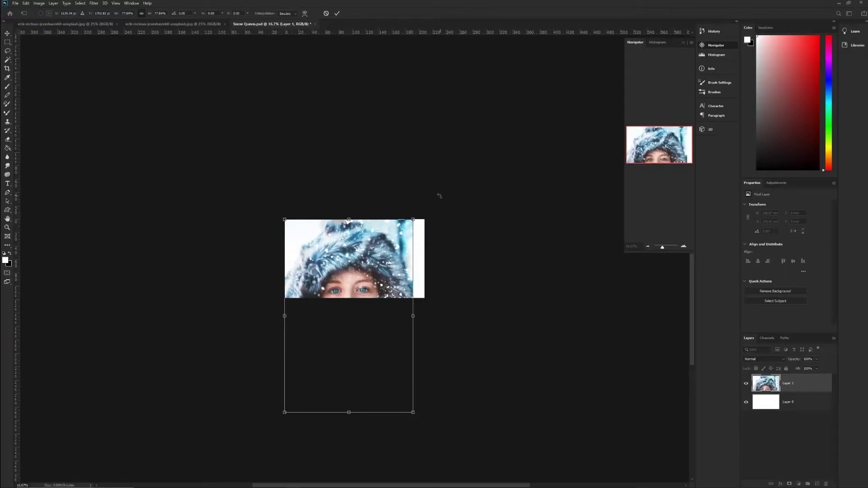
{"action": "left_click_drag", "start_coordinate": [413, 223], "coordinate": [460, 165]}
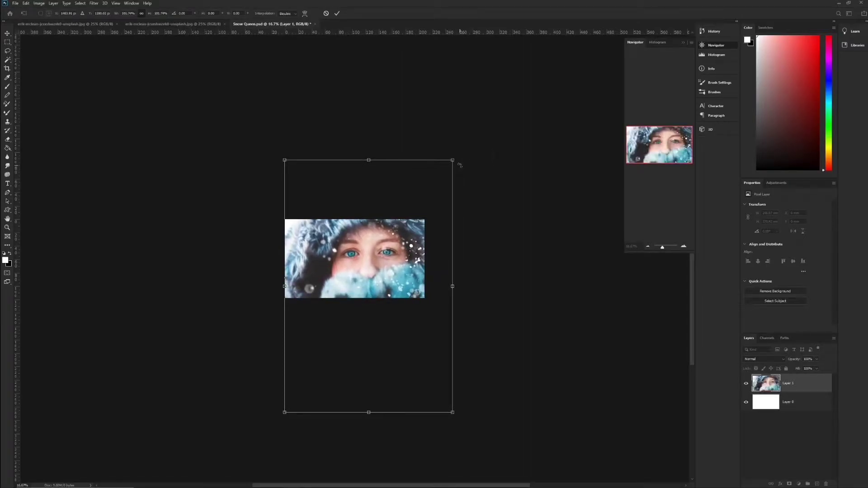
{"action": "left_click_drag", "start_coordinate": [452, 413], "coordinate": [475, 446]}
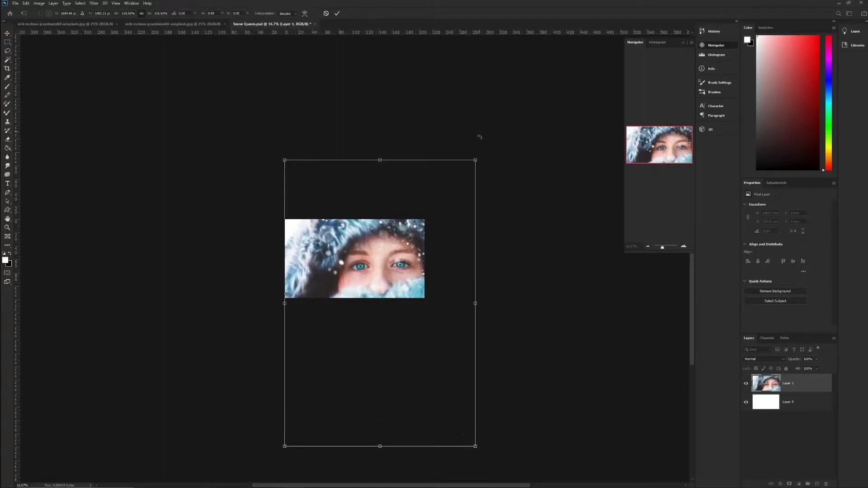
{"action": "left_click_drag", "start_coordinate": [475, 160], "coordinate": [477, 157]}
{"action": "left_click_drag", "start_coordinate": [434, 287], "coordinate": [415, 277]}
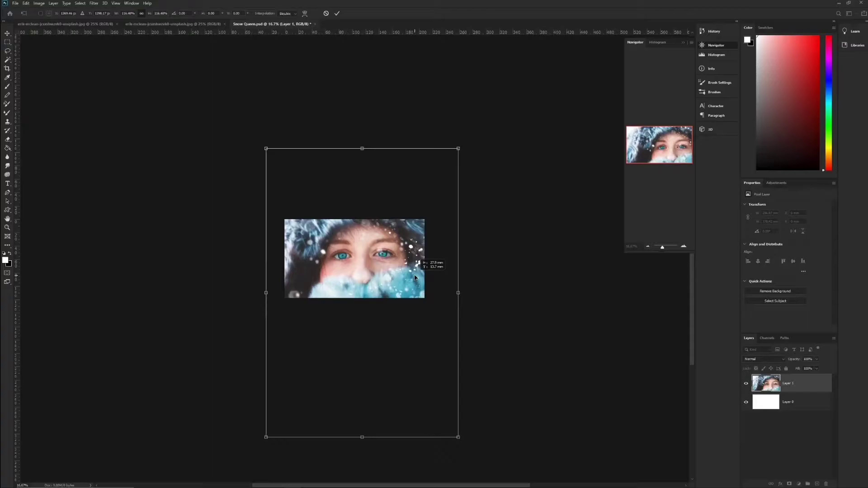
{"action": "left_click_drag", "start_coordinate": [415, 278], "coordinate": [413, 268]}
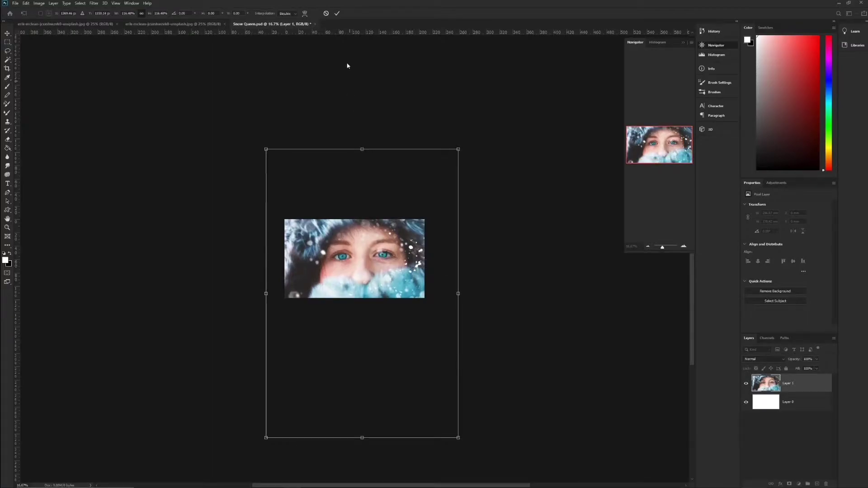
{"action": "left_click", "coordinate": [337, 13]}
{"action": "key", "text": "g"}
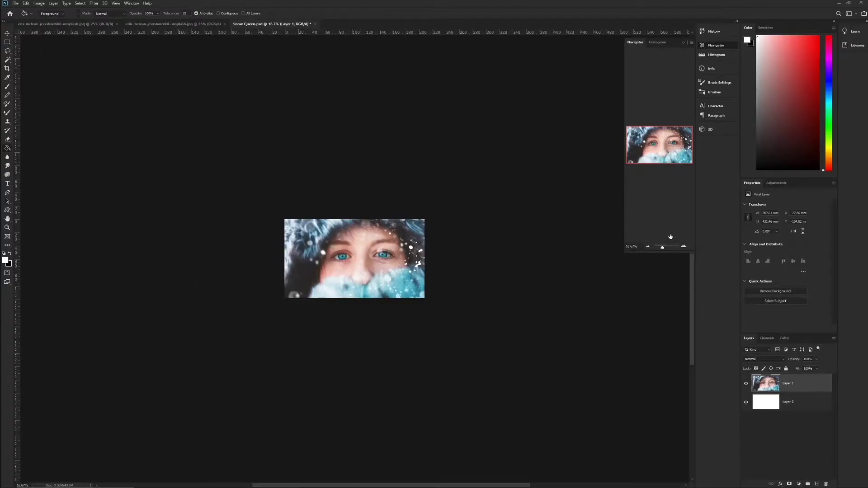
Step: Add a text layer reading "How to Enhance a photo in Photoshop" over the upper part of the portrait
{"action": "left_click", "coordinate": [684, 246]}
{"action": "left_click", "coordinate": [683, 246]}
{"action": "left_click", "coordinate": [684, 246]}
{"action": "left_click", "coordinate": [684, 246]}
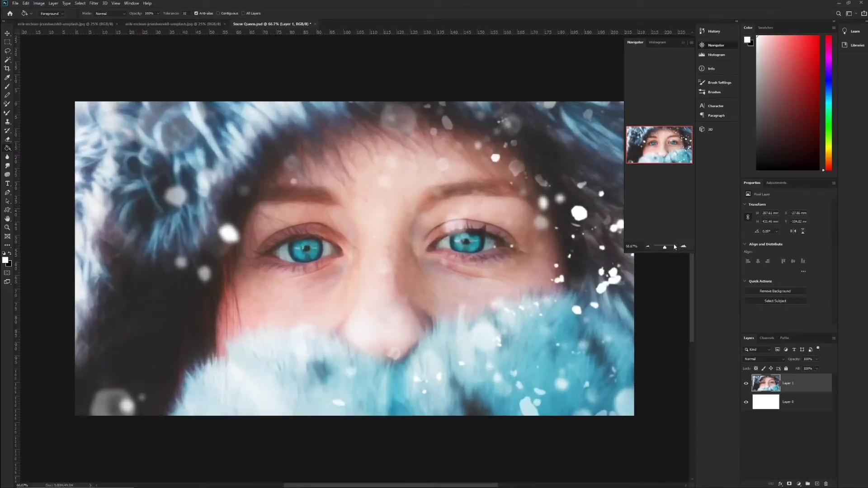
{"action": "left_click", "coordinate": [648, 247]}
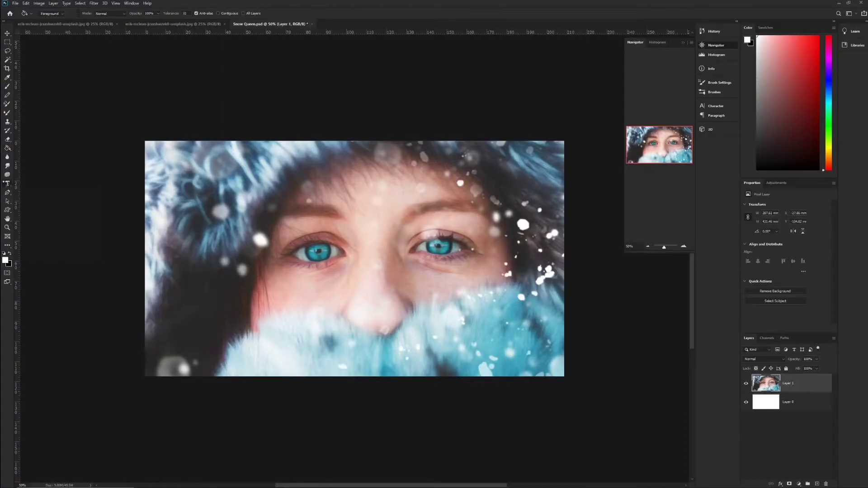
{"action": "left_click", "coordinate": [7, 184]}
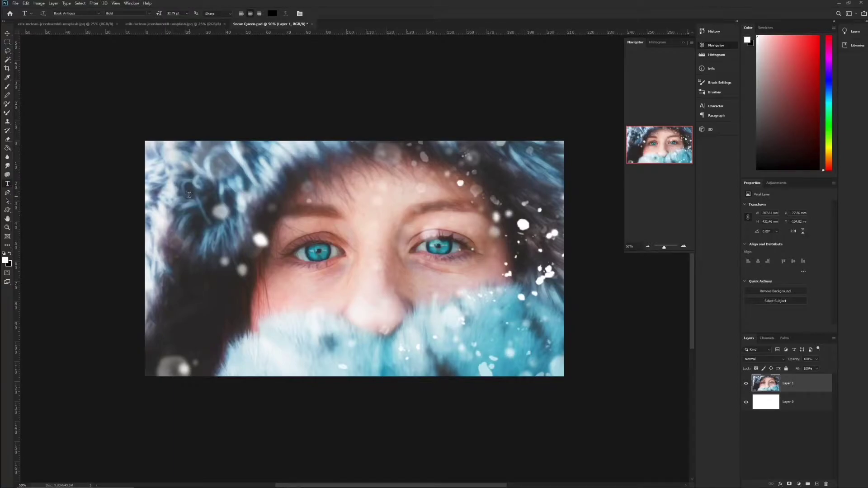
{"action": "left_click", "coordinate": [189, 195]}
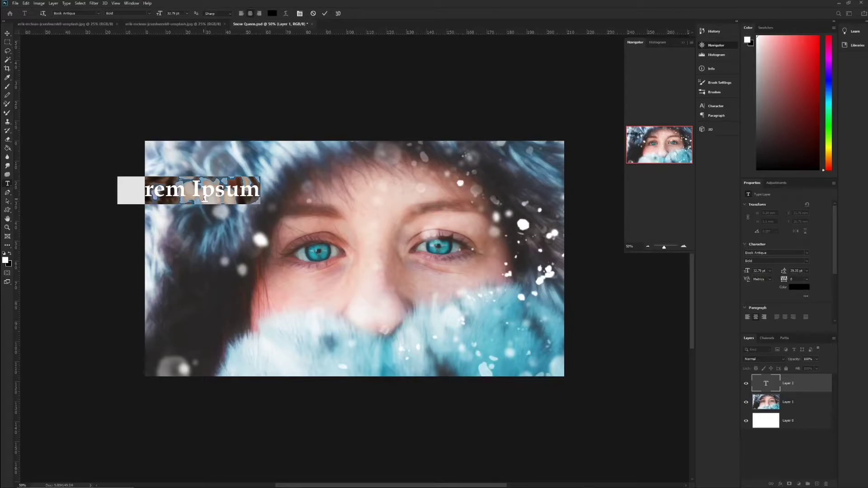
{"action": "key", "text": "BackSpace"}
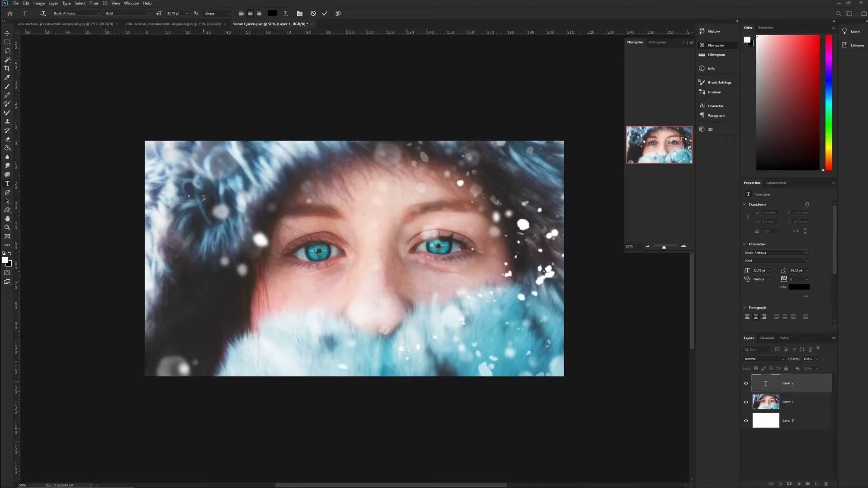
{"action": "type", "text": "How to E"}
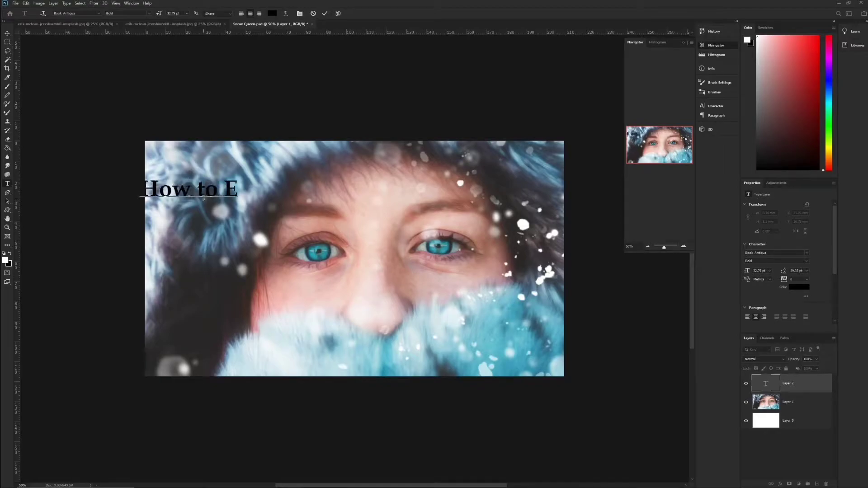
{"action": "type", "text": "nhance a photo in"}
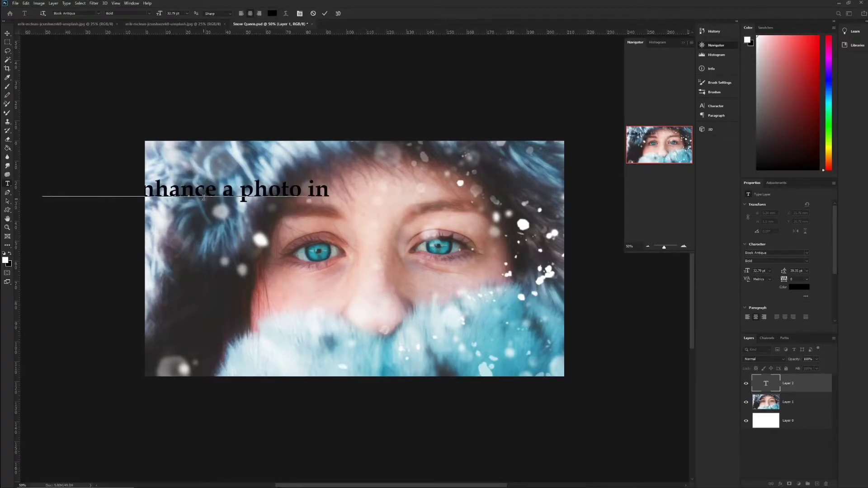
{"action": "type", "text": " Photoshop"}
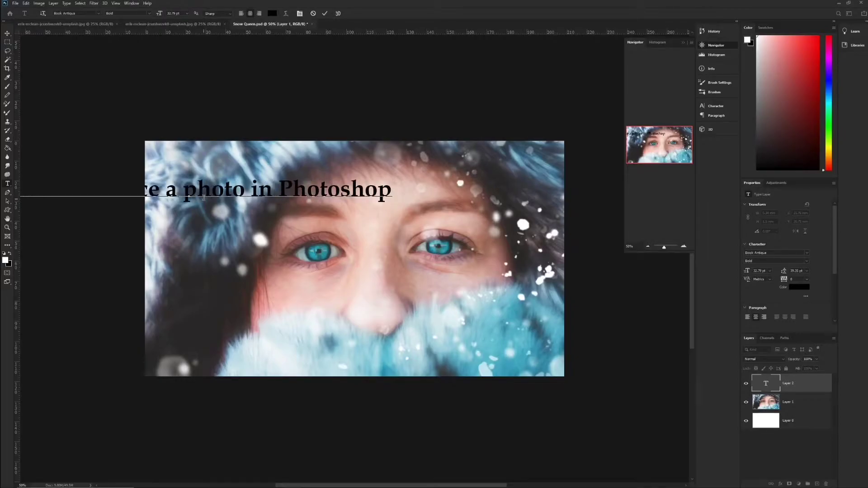
{"action": "left_click", "coordinate": [324, 14]}
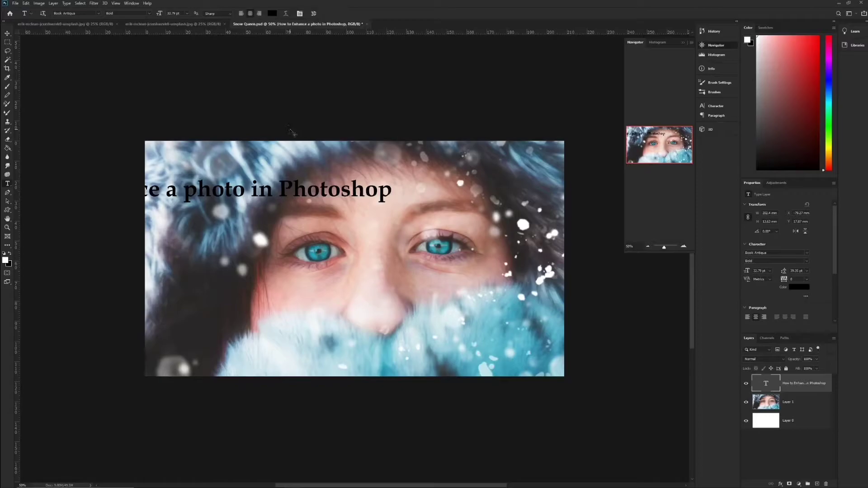
Step: Move the title horizontally so that its whole line fits across the upper part of the canvas
{"action": "key", "text": "ctrl+t"}
{"action": "left_click_drag", "start_coordinate": [214, 182], "coordinate": [376, 179]}
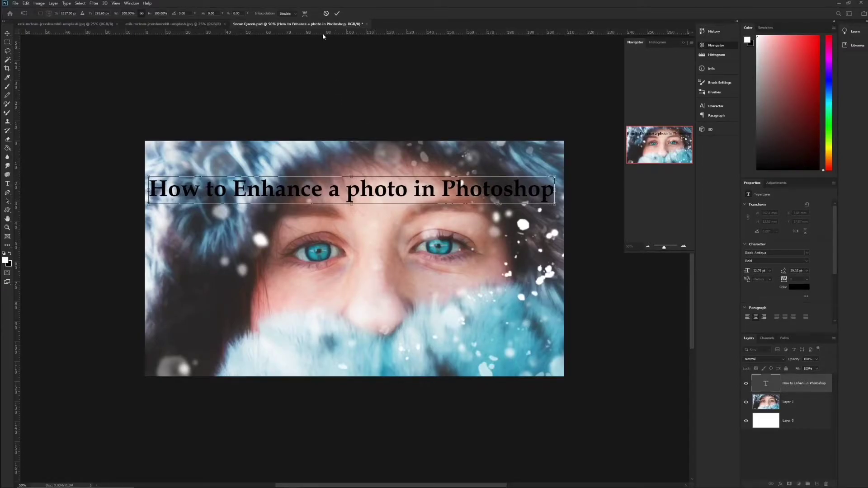
{"action": "left_click", "coordinate": [337, 16]}
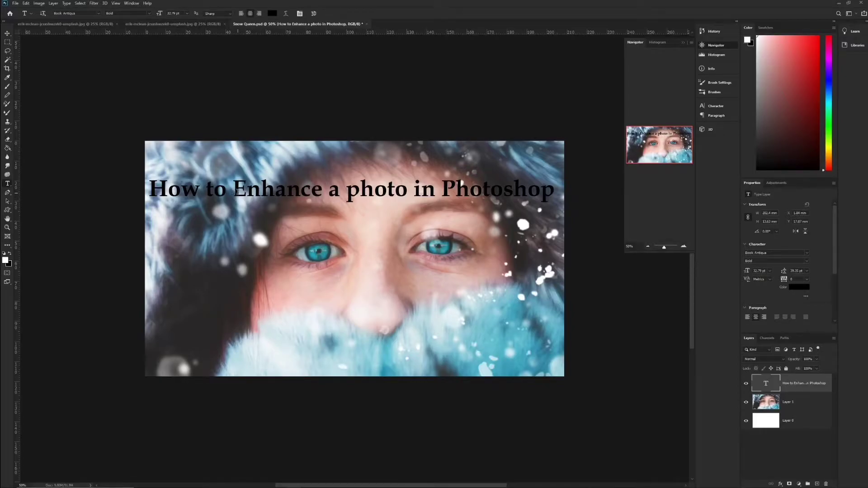
Step: Break the title into four lines: "How to", "Enhance a photo", "in" and "Photoshop"
{"action": "left_click", "coordinate": [235, 192]}
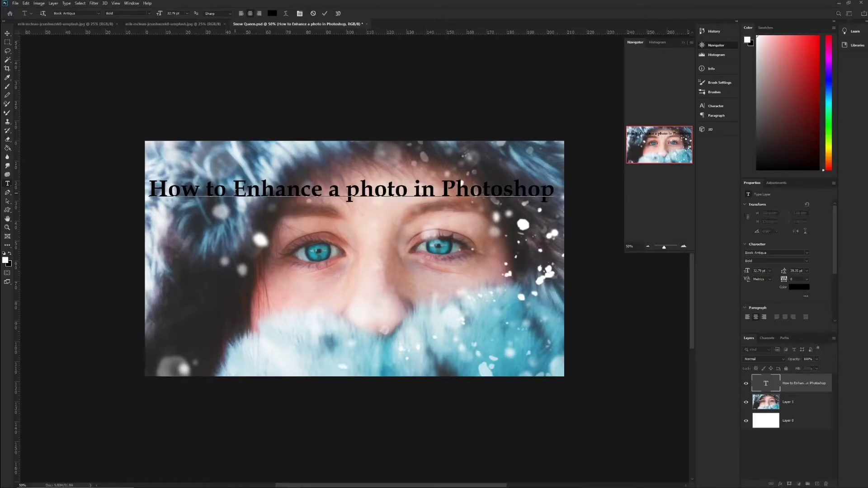
{"action": "key", "text": "Return"}
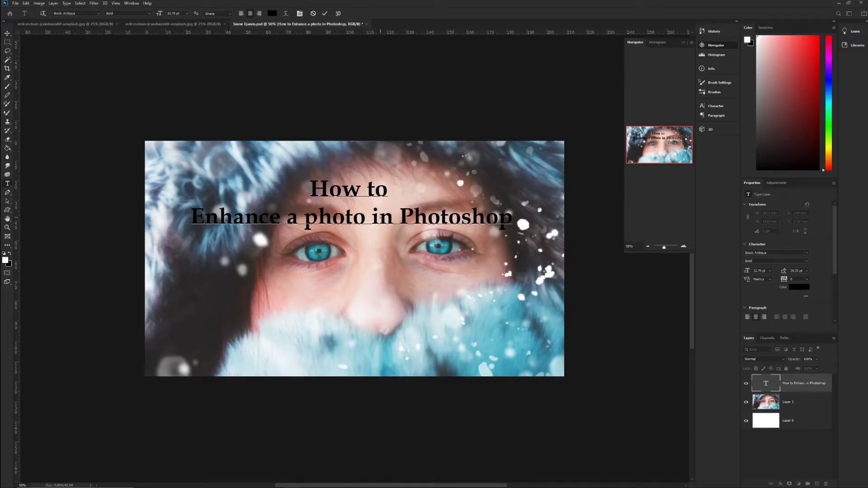
{"action": "left_click", "coordinate": [374, 218]}
{"action": "key", "text": "Return"}
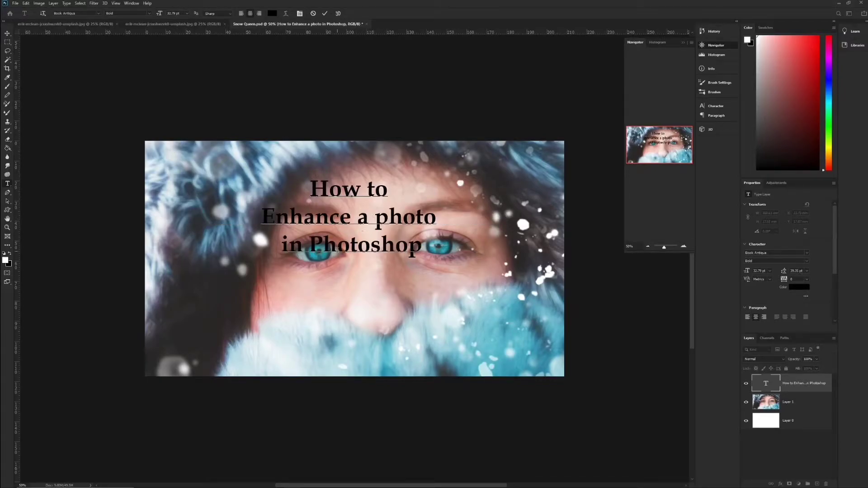
{"action": "left_click", "coordinate": [310, 245]}
{"action": "key", "text": "Return"}
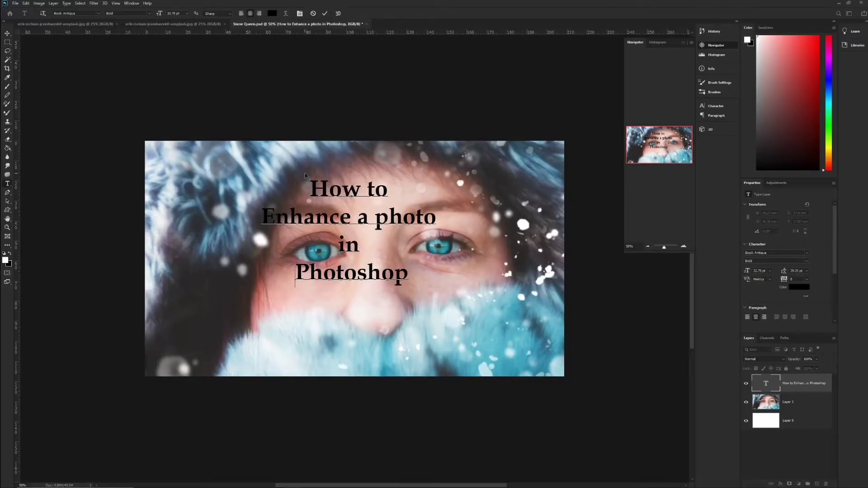
Step: Left-align all four lines of the title text and commit the text edit
{"action": "key", "text": "ctrl"}
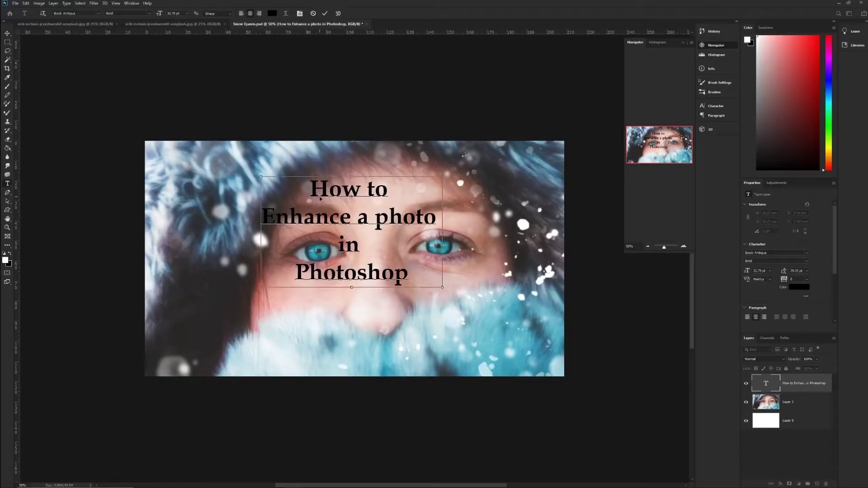
{"action": "key", "text": "ctrl+a"}
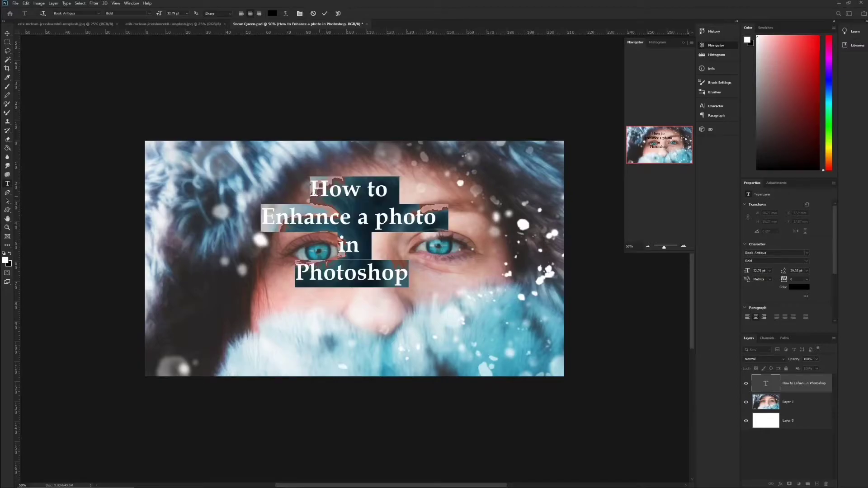
{"action": "left_click", "coordinate": [241, 17]}
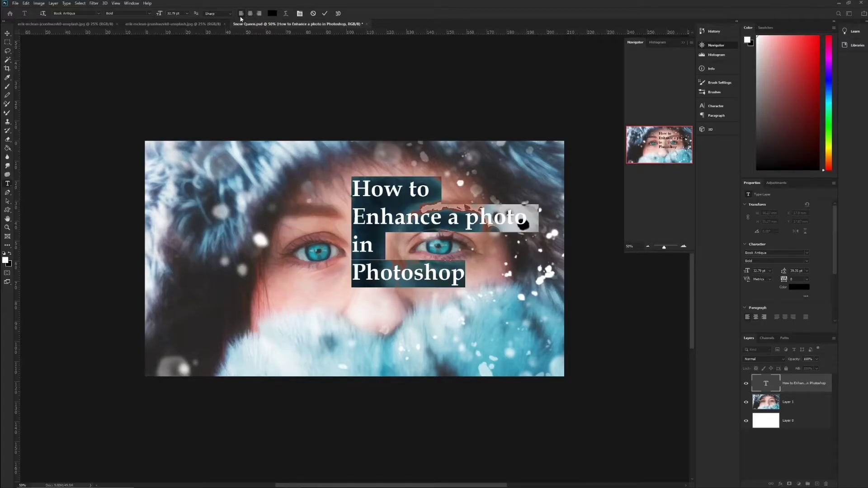
{"action": "left_click", "coordinate": [324, 14]}
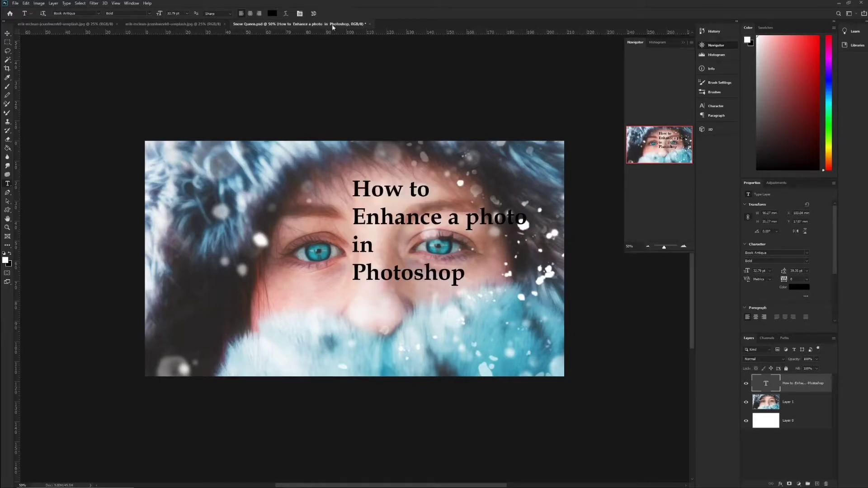
Step: Move the title to the canvas's left side and enlarge it to about 67 pt so it spans most of the image
{"action": "key", "text": "ctrl+t"}
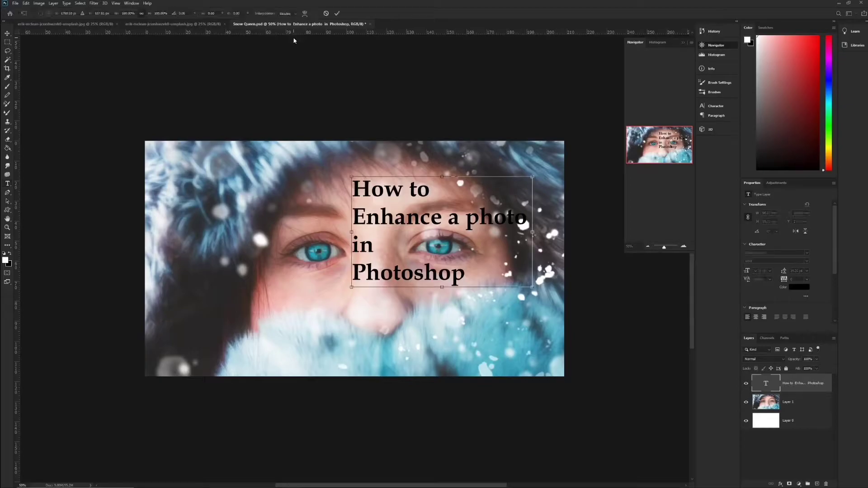
{"action": "left_click_drag", "start_coordinate": [449, 197], "coordinate": [253, 200]}
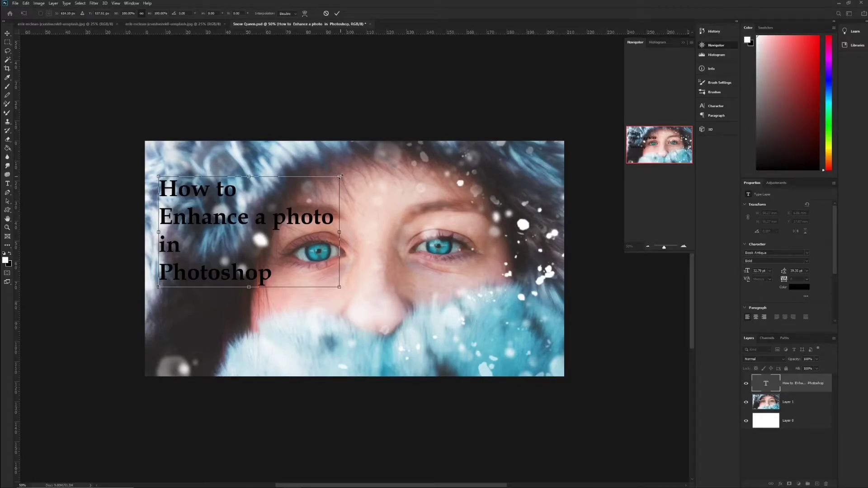
{"action": "left_click_drag", "start_coordinate": [340, 176], "coordinate": [392, 156]}
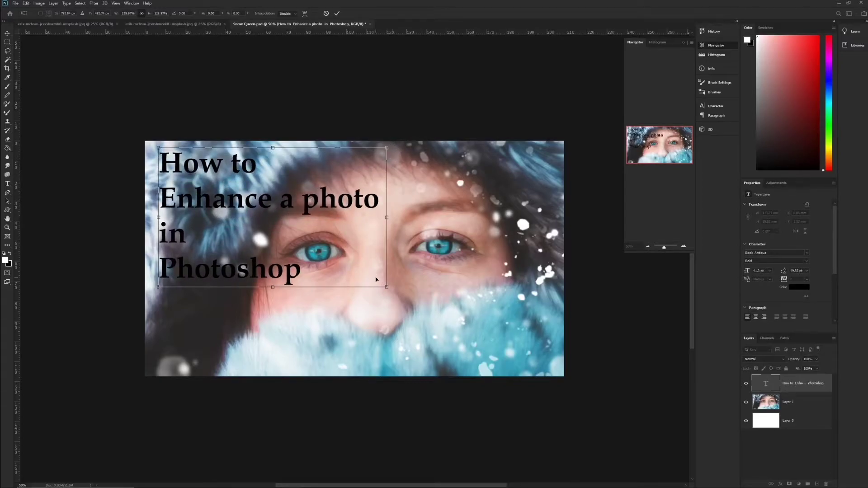
{"action": "left_click_drag", "start_coordinate": [386, 286], "coordinate": [507, 407]}
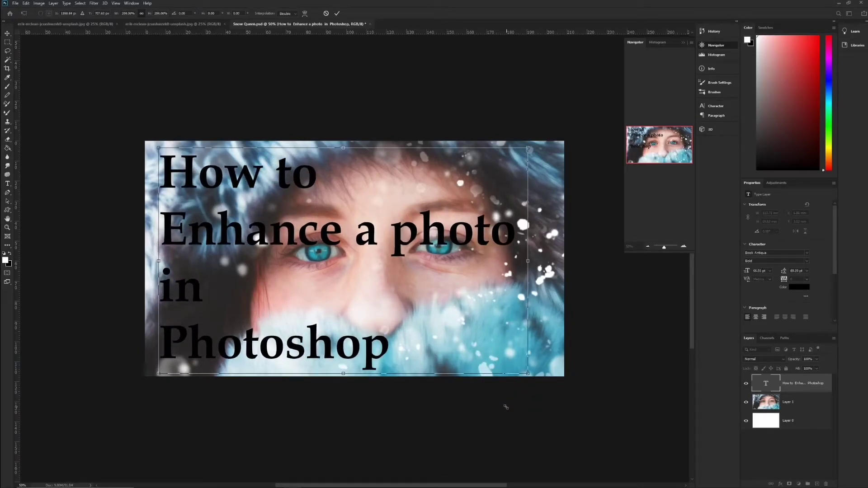
{"action": "left_click_drag", "start_coordinate": [442, 334], "coordinate": [433, 324]}
{"action": "left_click", "coordinate": [337, 13]}
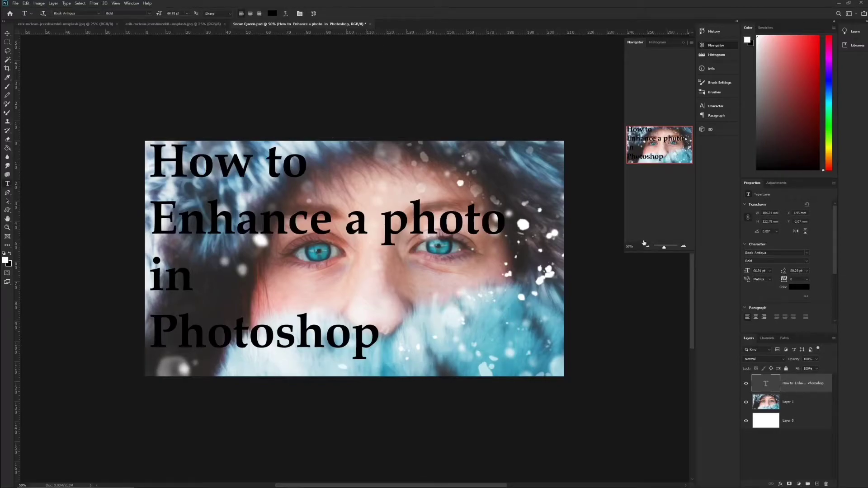
Step: Shift the portrait on Layer 1 slightly downward behind the title and commit the transform
{"action": "left_click", "coordinate": [789, 408]}
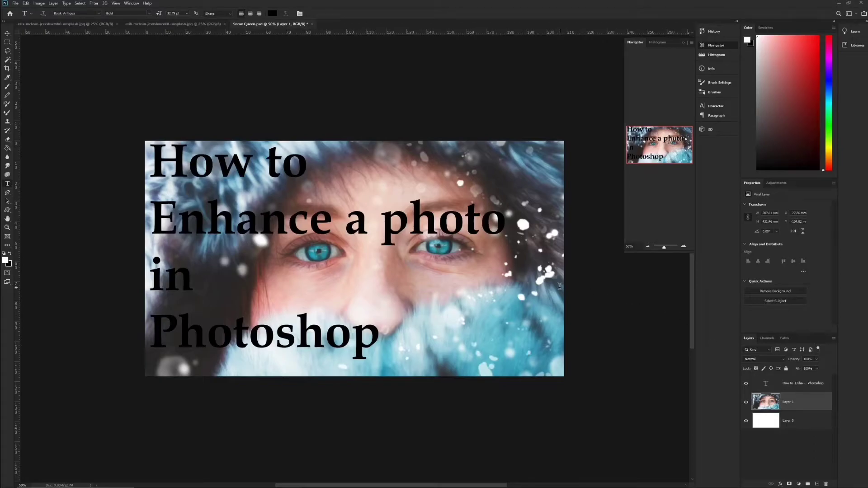
{"action": "key", "text": "ctrl+t"}
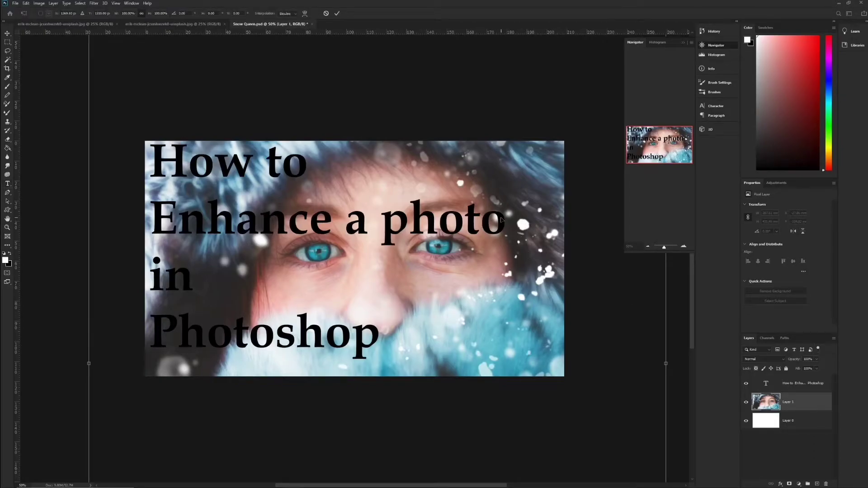
{"action": "left_click_drag", "start_coordinate": [501, 221], "coordinate": [501, 234]}
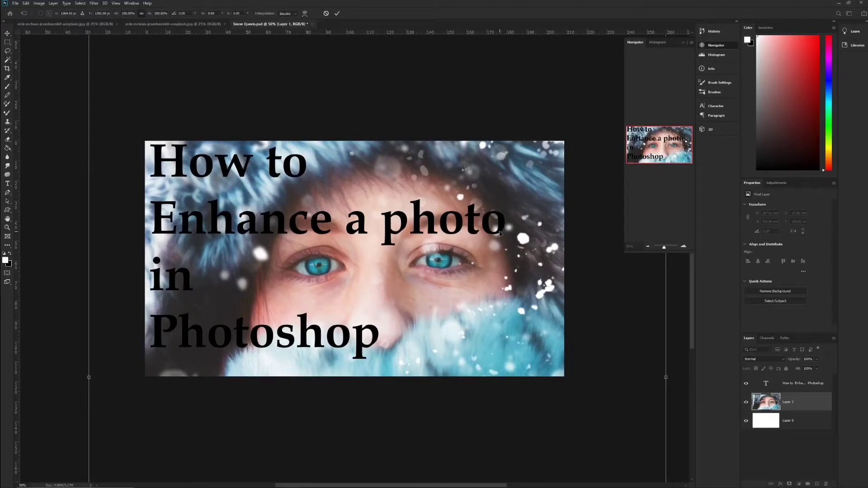
{"action": "left_click", "coordinate": [338, 14]}
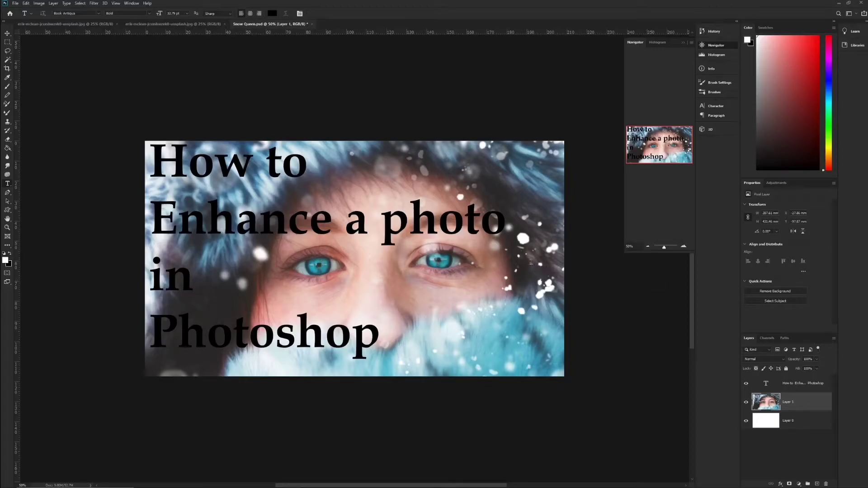
Step: Extend the title's first line to "How to..." and set that line to 48 pt
{"action": "left_click", "coordinate": [322, 176]}
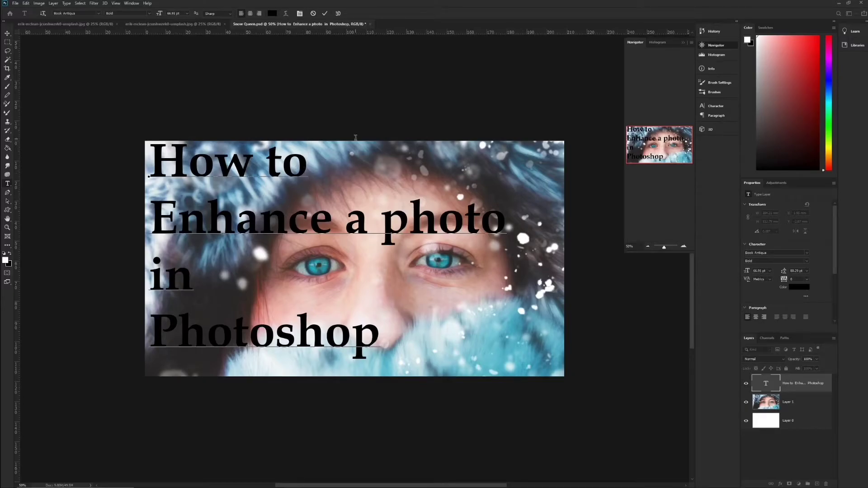
{"action": "type", "text": "..."}
{"action": "left_click_drag", "start_coordinate": [348, 174], "coordinate": [135, 174]}
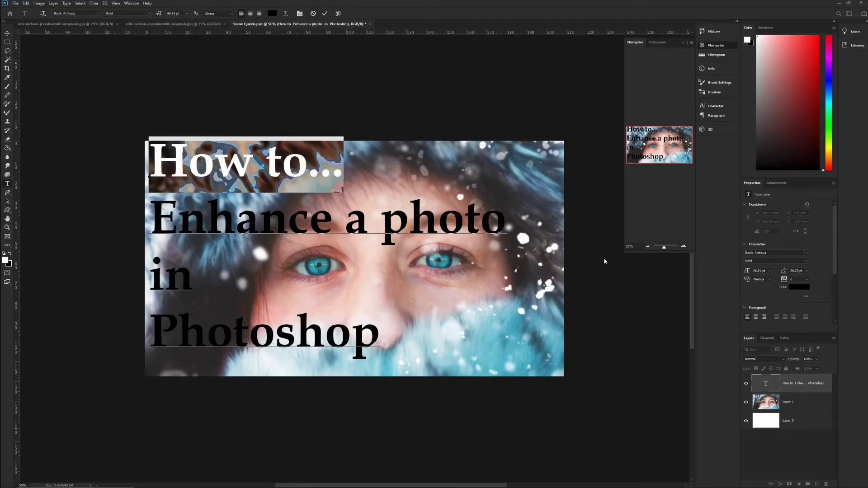
{"action": "left_click", "coordinate": [187, 14]}
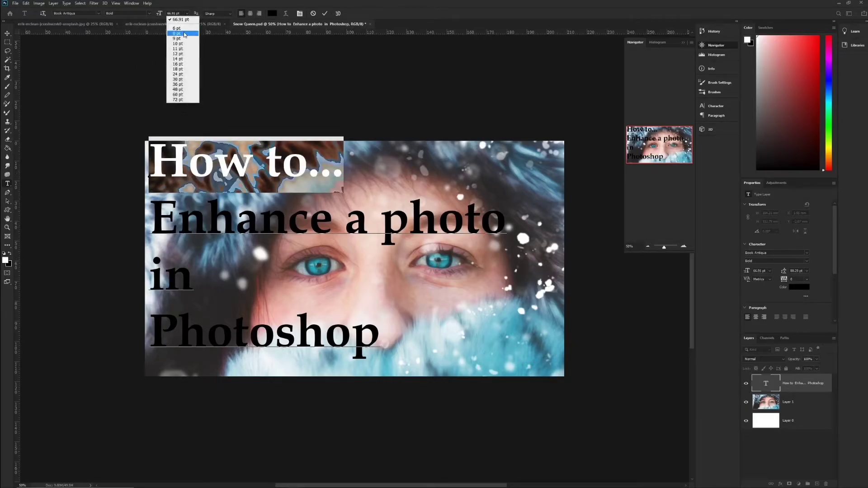
{"action": "left_click", "coordinate": [183, 90]}
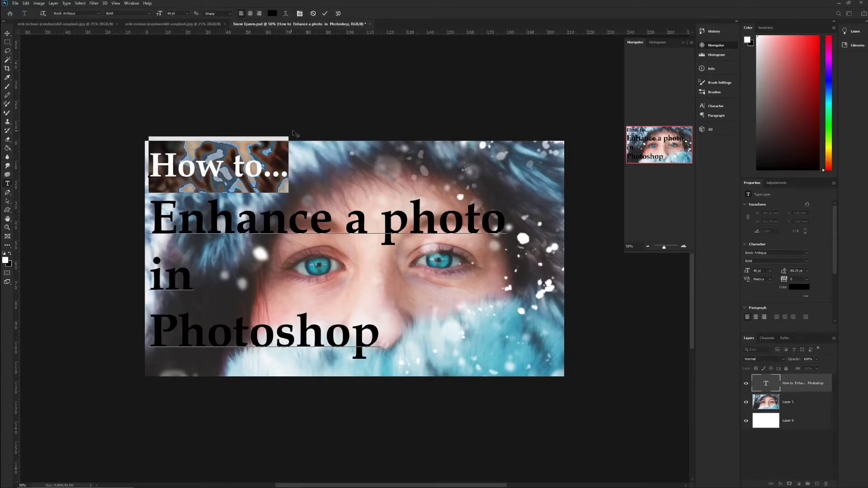
{"action": "left_click", "coordinate": [324, 13]}
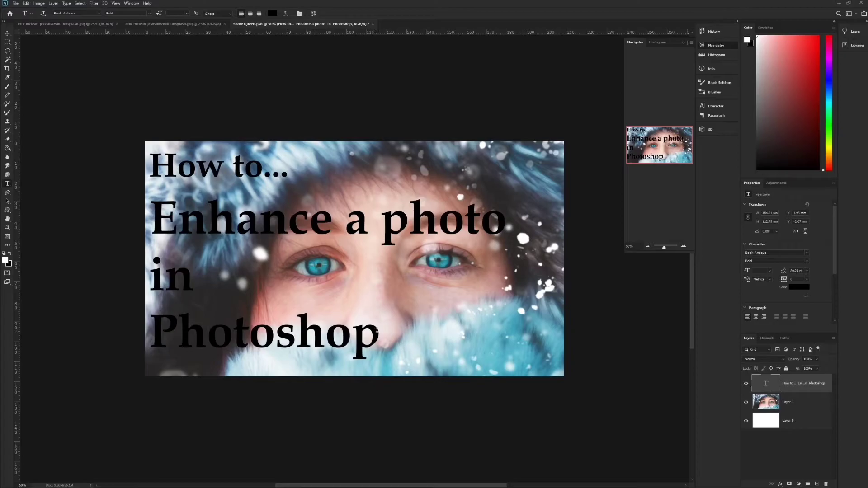
Step: Reduce the lines "Enhance a photo", "in" and "Photoshop" to 56.91 pt and commit the text edit
{"action": "left_click_drag", "start_coordinate": [377, 332], "coordinate": [167, 222]}
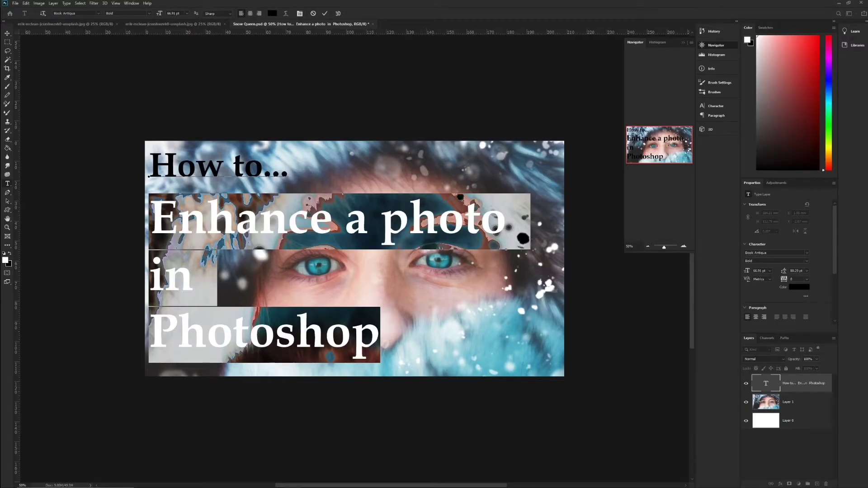
{"action": "left_click", "coordinate": [184, 13]}
{"action": "key", "text": "shift+Down"}
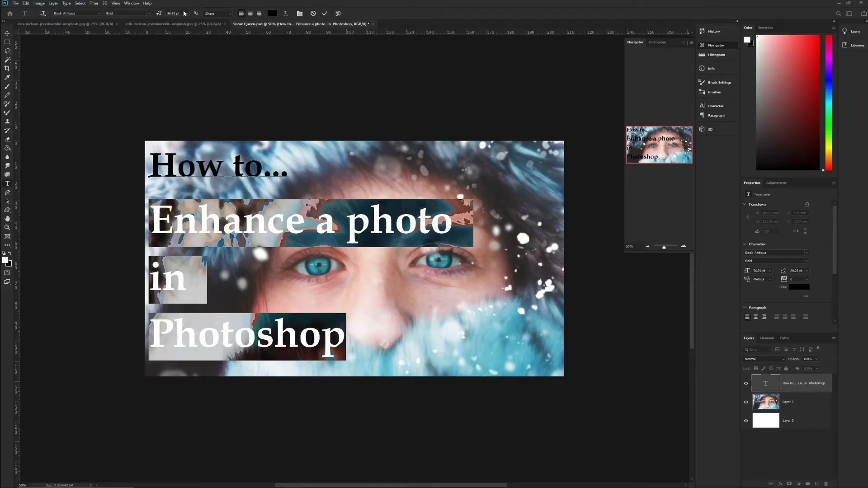
{"action": "left_click", "coordinate": [325, 13]}
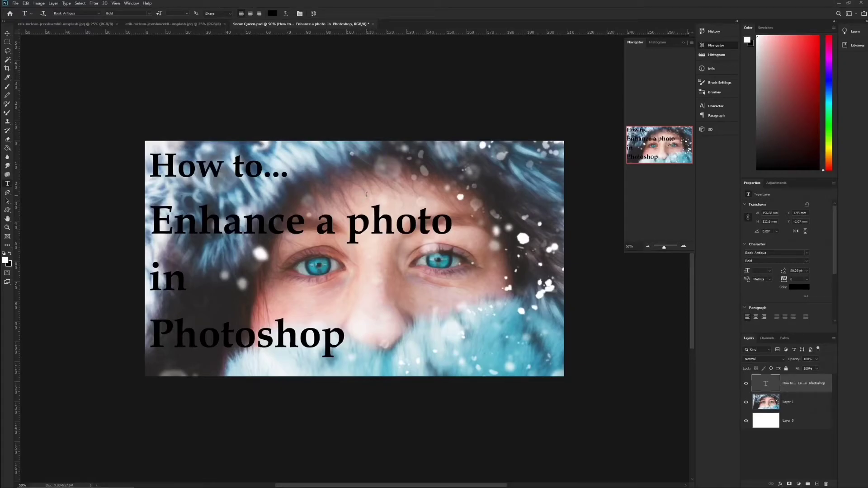
Step: Nudge the whole title upward until "How to..." sits close to the canvas's upper edge
{"action": "key", "text": "ctrl+t"}
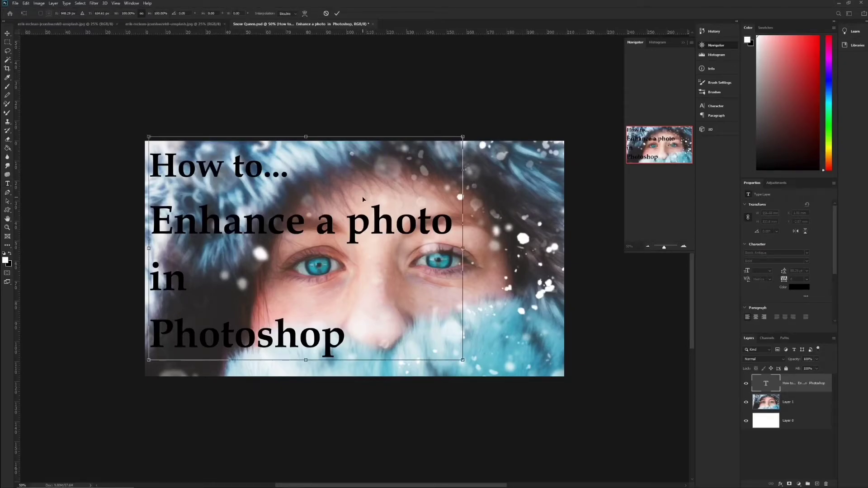
{"action": "key", "text": "Up"}
{"action": "key", "text": "Up"}
{"action": "key", "text": "Up"}
{"action": "key", "text": "Up"}
{"action": "key", "text": "Up"}
{"action": "key", "text": "Up"}
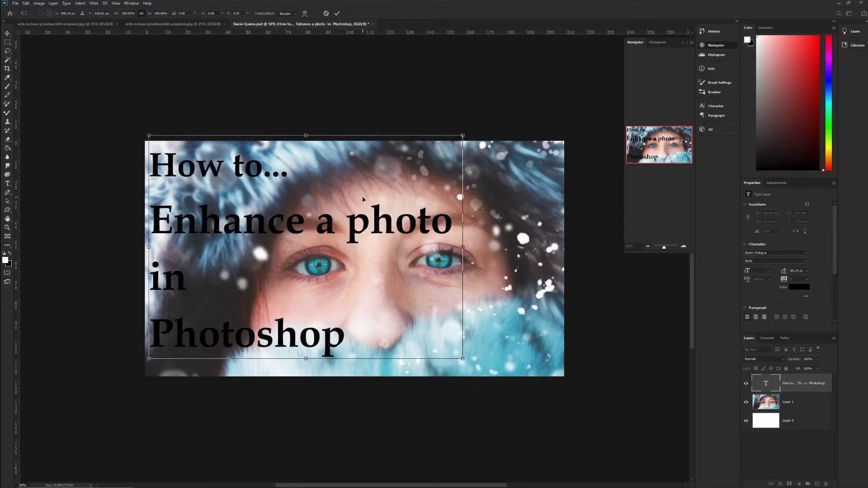
{"action": "key", "text": "Up"}
{"action": "key", "text": "Up"}
{"action": "key", "text": "Up"}
{"action": "key", "text": "Up"}
{"action": "key", "text": "Up"}
{"action": "key", "text": "Up"}
{"action": "key", "text": "Up"}
{"action": "key", "text": "Up"}
{"action": "key", "text": "Up"}
{"action": "key", "text": "Up"}
{"action": "key", "text": "Up"}
{"action": "key", "text": "Up"}
{"action": "key", "text": "Up"}
{"action": "key", "text": "Up"}
{"action": "key", "text": "Up"}
{"action": "key", "text": "Up"}
{"action": "key", "text": "Up"}
{"action": "key", "text": "Up"}
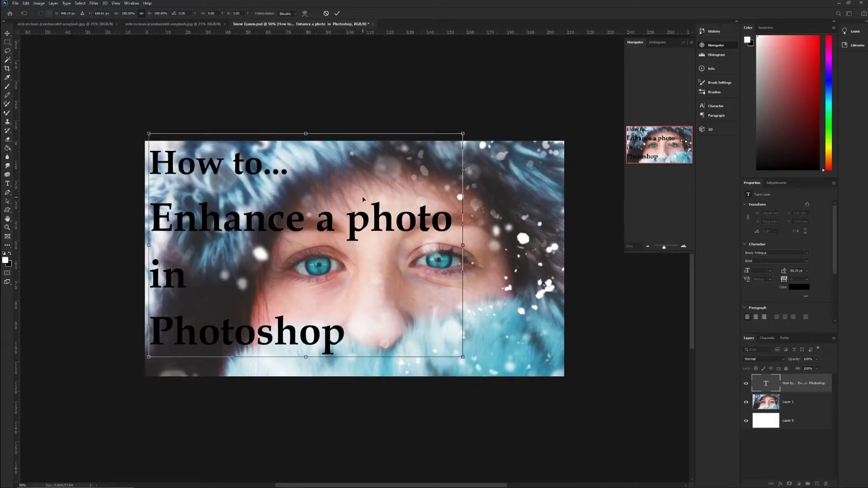
{"action": "key", "text": "Up"}
{"action": "key", "text": "Up"}
{"action": "key", "text": "Up"}
{"action": "key", "text": "Up"}
{"action": "key", "text": "Up"}
{"action": "key", "text": "Up"}
{"action": "key", "text": "Up"}
{"action": "key", "text": "Up"}
{"action": "key", "text": "Up"}
{"action": "key", "text": "Up"}
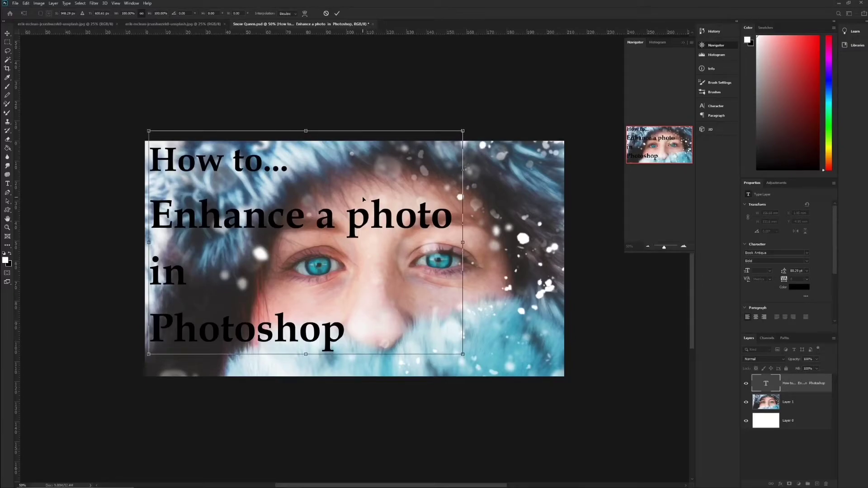
{"action": "left_click", "coordinate": [338, 14]}
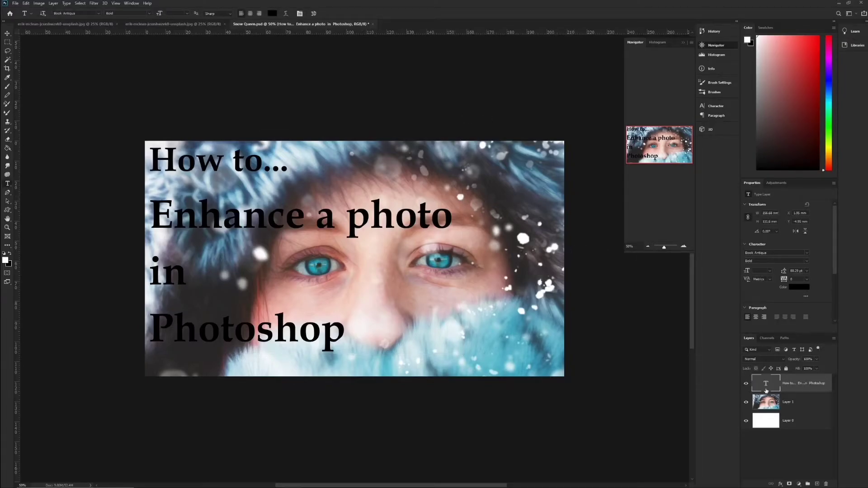
Step: Scale the portrait on Layer 1 up to about 108% and shift it so the face sits further right
{"action": "left_click", "coordinate": [789, 402]}
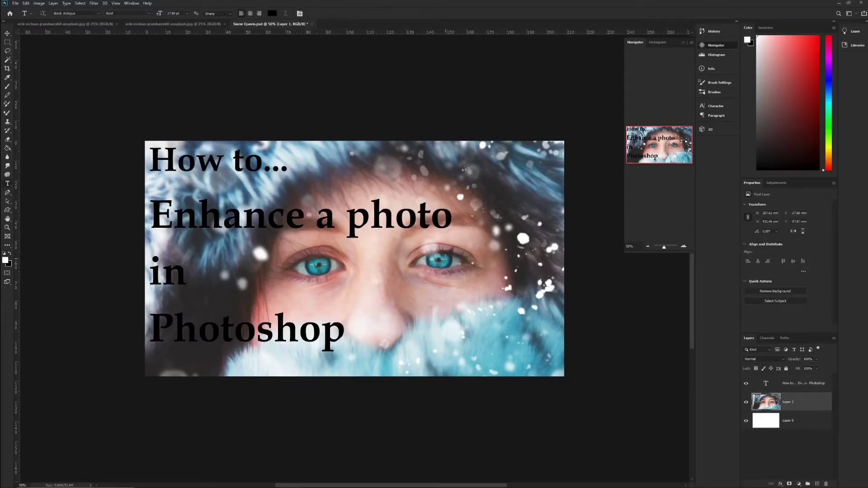
{"action": "key", "text": "ctrl+t"}
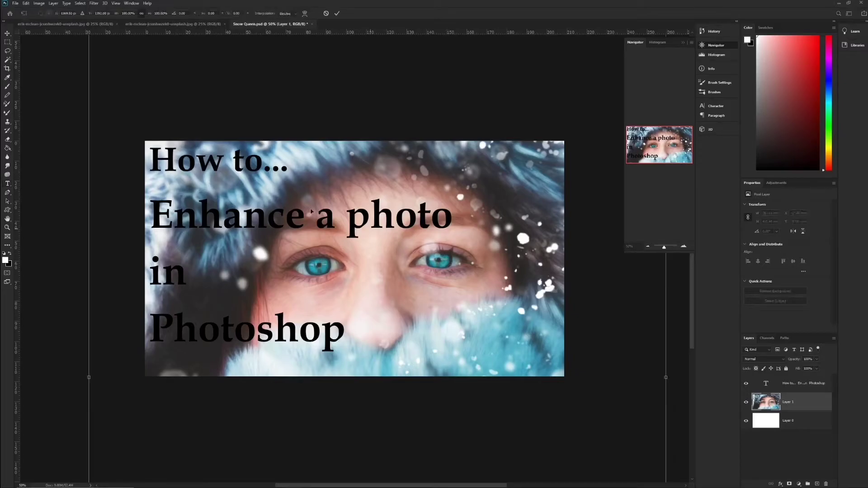
{"action": "key", "text": "ctrl+minus"}
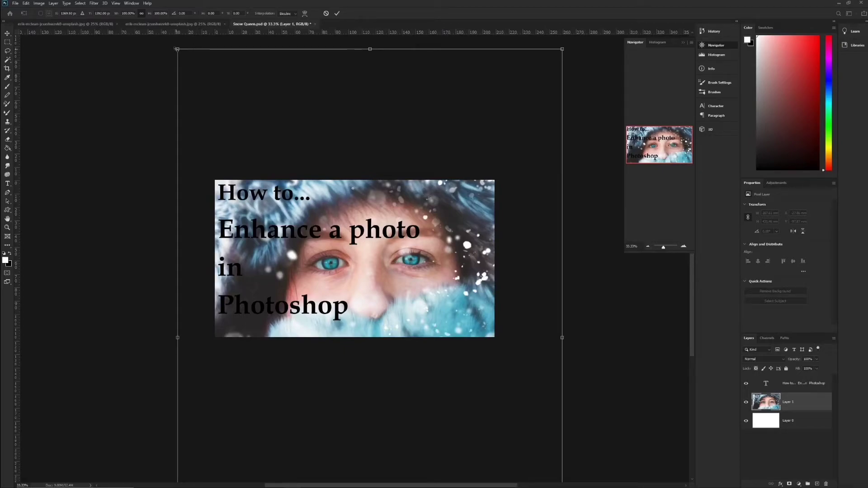
{"action": "left_click_drag", "start_coordinate": [177, 49], "coordinate": [136, 27]}
{"action": "left_click_drag", "start_coordinate": [365, 230], "coordinate": [392, 253]}
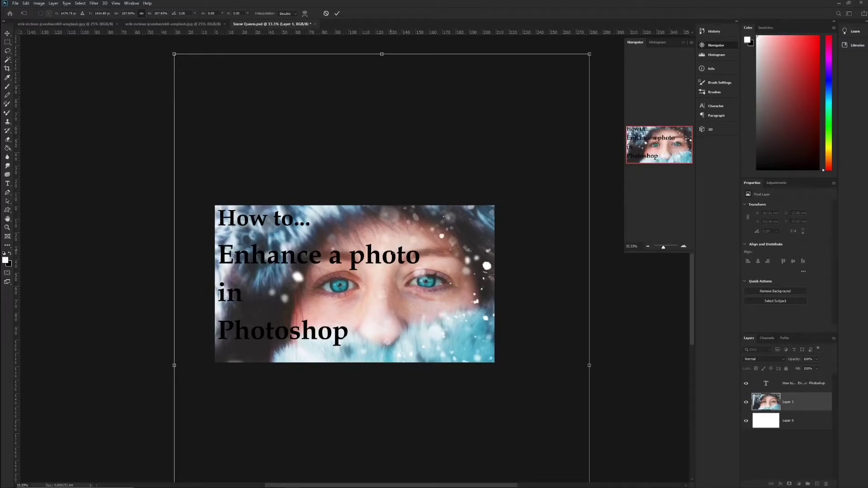
{"action": "left_click", "coordinate": [337, 13]}
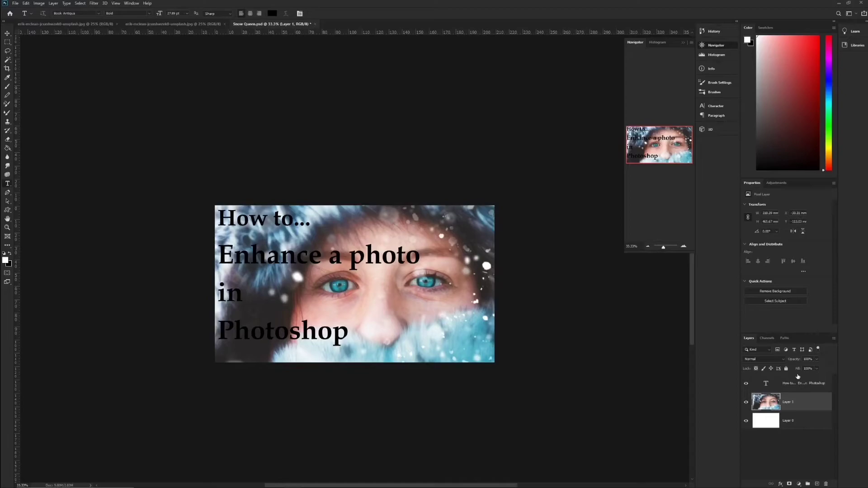
Step: Duplicate the title text layer within Snow Queen.psd, keeping the suggested copy name
{"action": "left_click", "coordinate": [804, 385]}
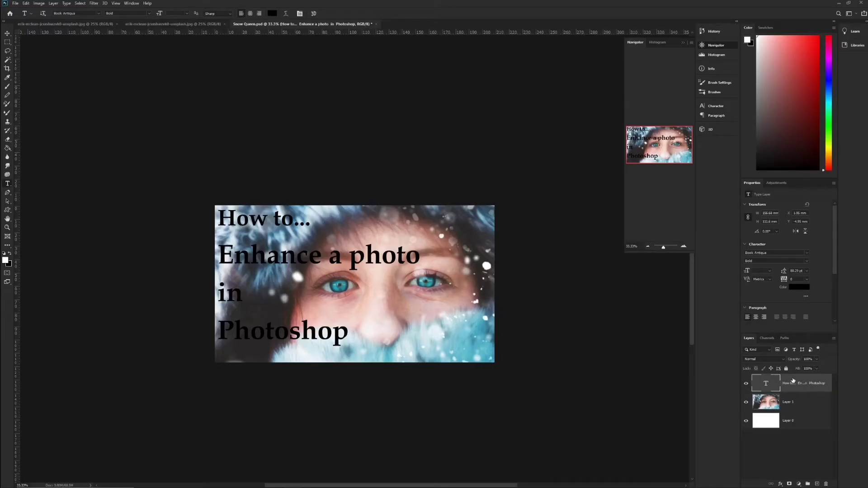
{"action": "right_click", "coordinate": [793, 381]}
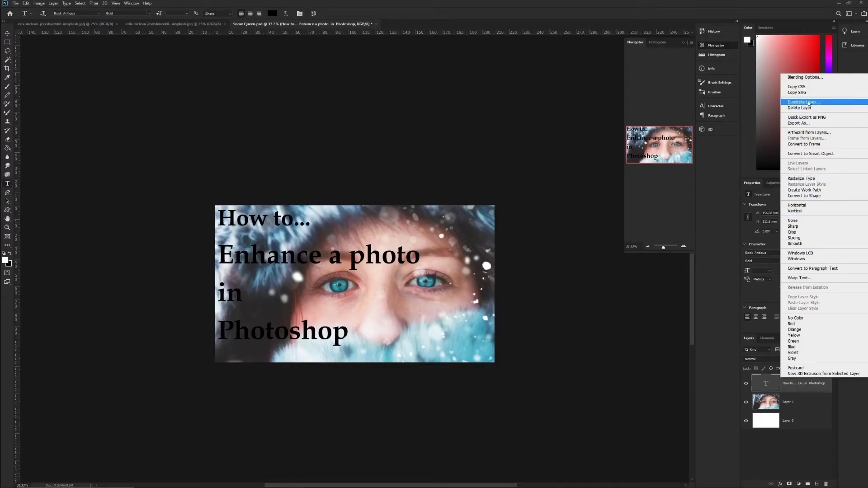
{"action": "left_click", "coordinate": [797, 103]}
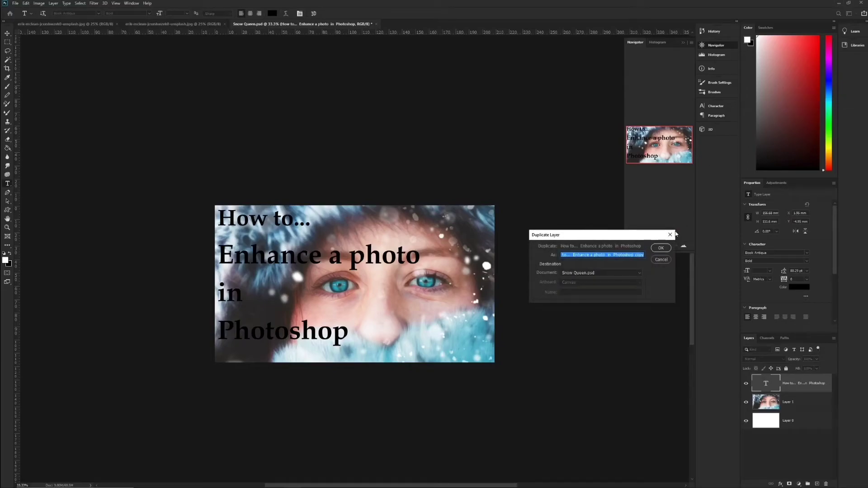
{"action": "left_click", "coordinate": [662, 248]}
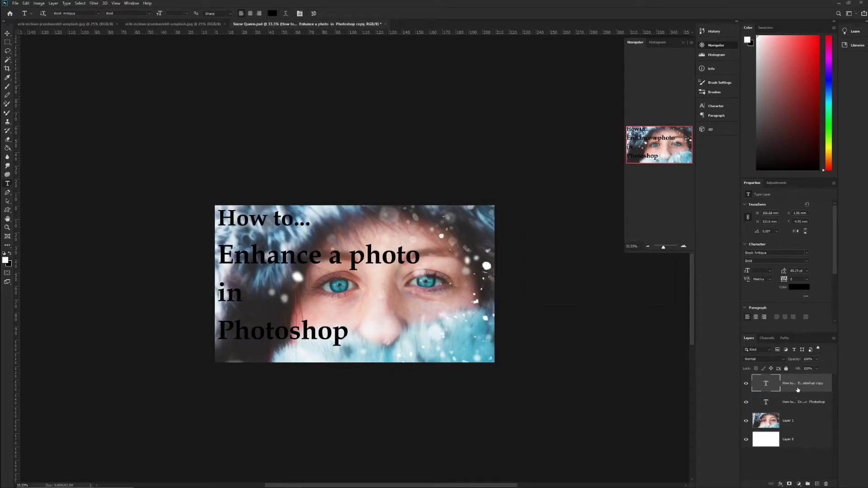
Step: Rasterize the type on the title copy and hide the original text layer
{"action": "right_click", "coordinate": [798, 390]}
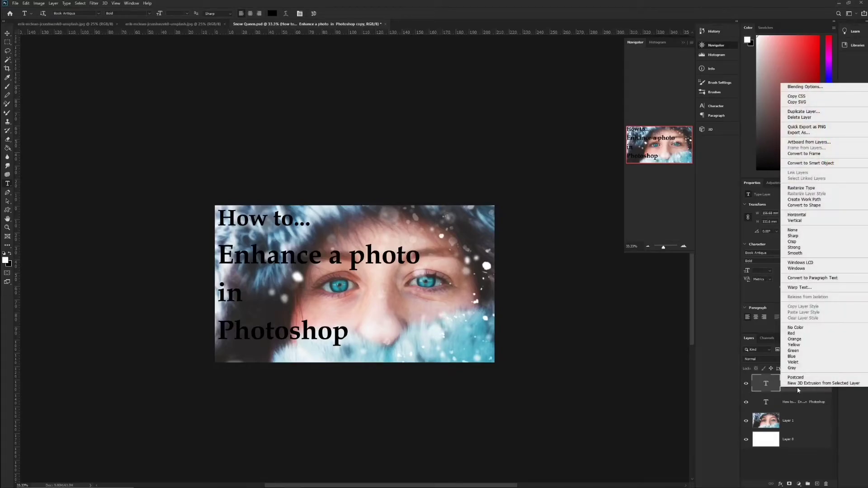
{"action": "left_click", "coordinate": [804, 188]}
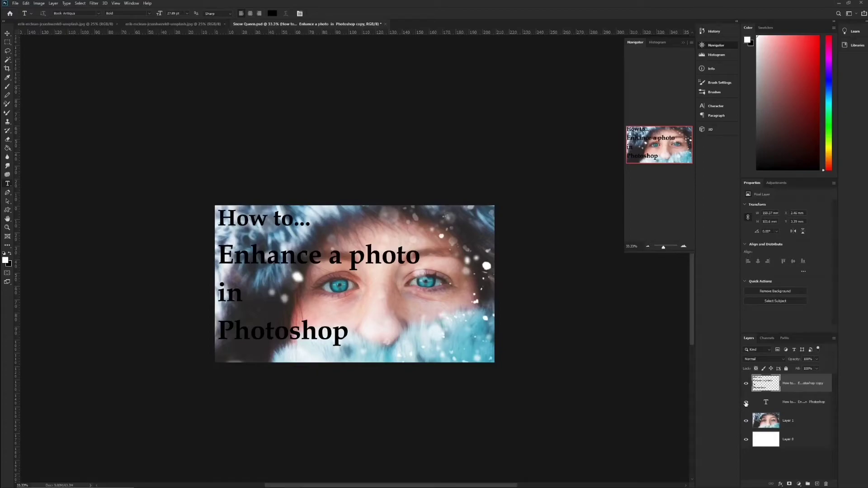
{"action": "left_click", "coordinate": [746, 403]}
Step: Add an outside stroke in white (ffffff) to the rasterized title copy and thicken it slightly
{"action": "double_click", "coordinate": [805, 390]}
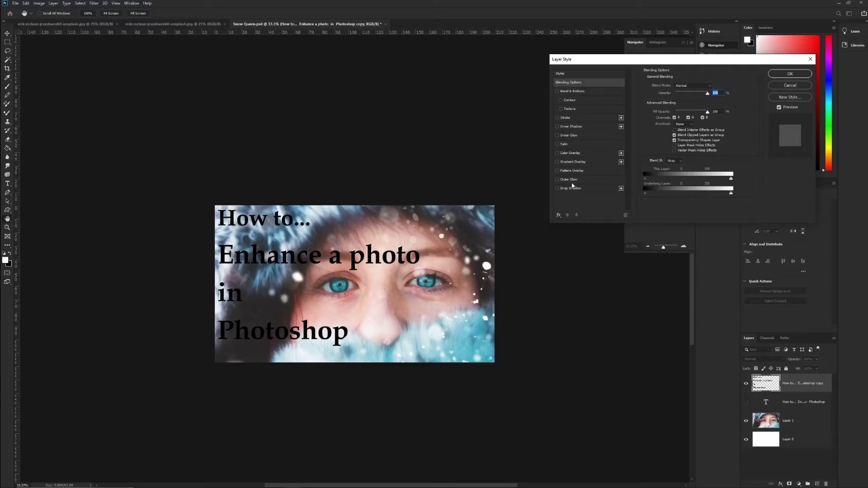
{"action": "left_click", "coordinate": [557, 118]}
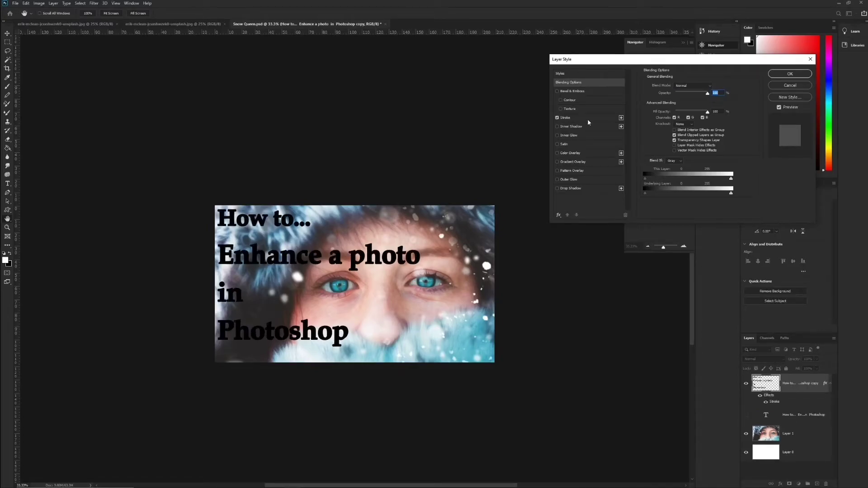
{"action": "left_click", "coordinate": [601, 119]}
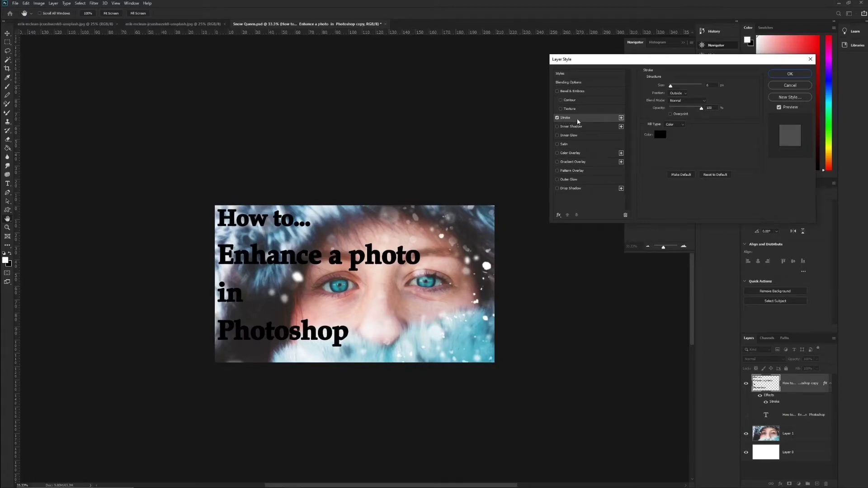
{"action": "left_click", "coordinate": [659, 137]}
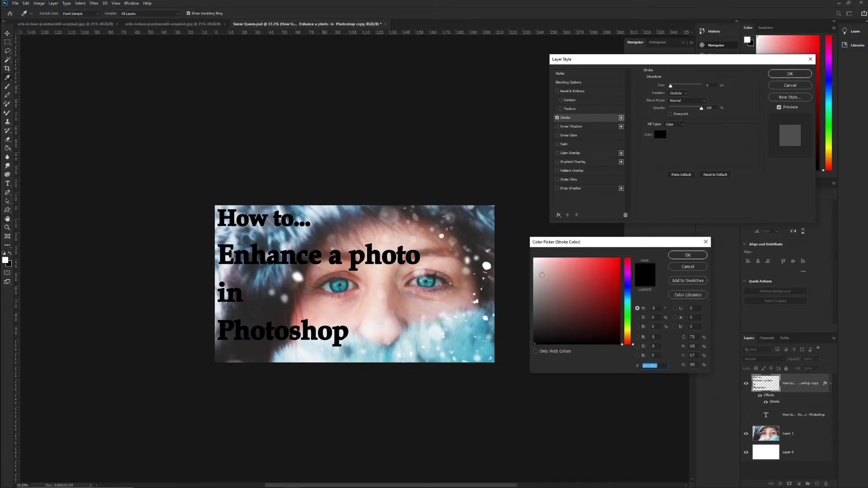
{"action": "type", "text": "ffffff"}
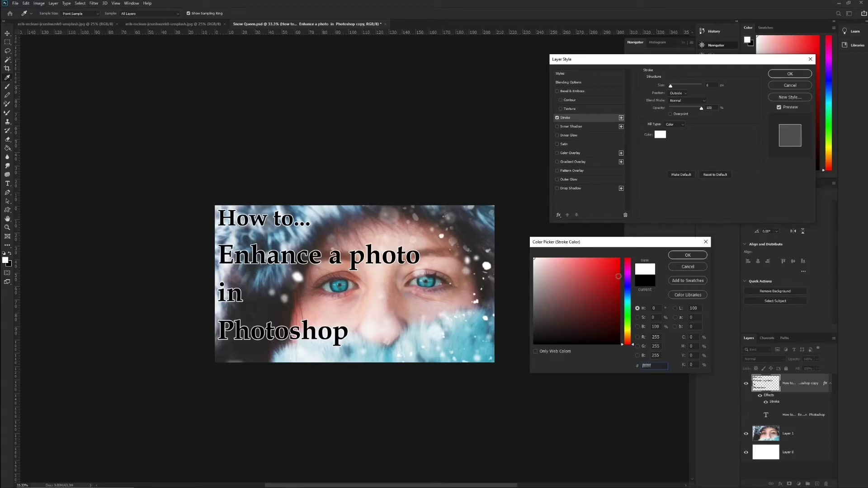
{"action": "left_click", "coordinate": [680, 257]}
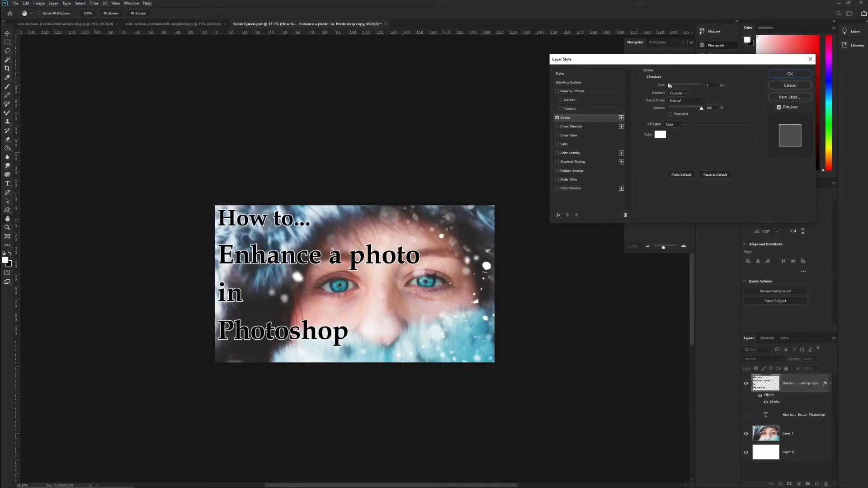
{"action": "left_click_drag", "start_coordinate": [670, 86], "coordinate": [674, 88]}
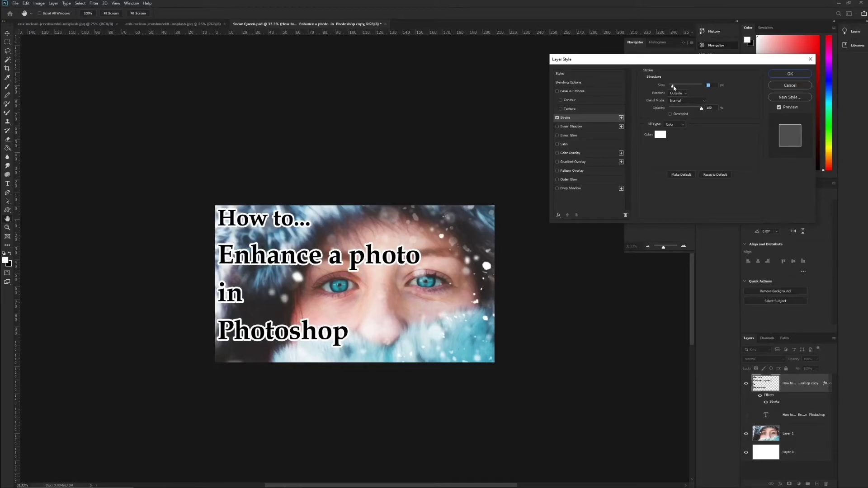
{"action": "left_click_drag", "start_coordinate": [674, 87], "coordinate": [672, 87]}
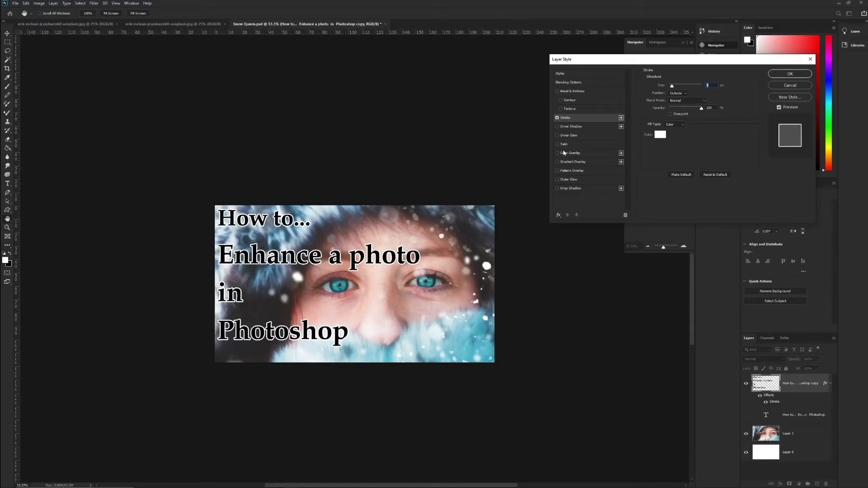
Step: Add a white Outer Glow to the title copy with about 38% opacity and 19% spread
{"action": "left_click", "coordinate": [571, 180]}
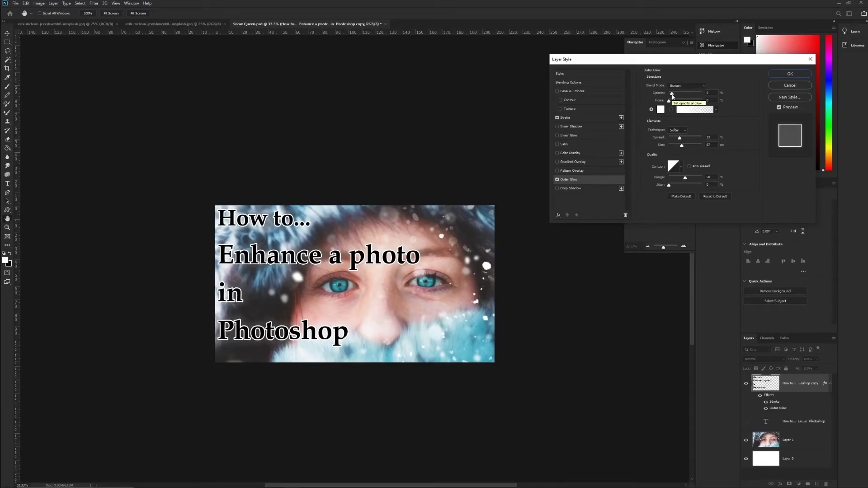
{"action": "left_click_drag", "start_coordinate": [673, 96], "coordinate": [680, 96]}
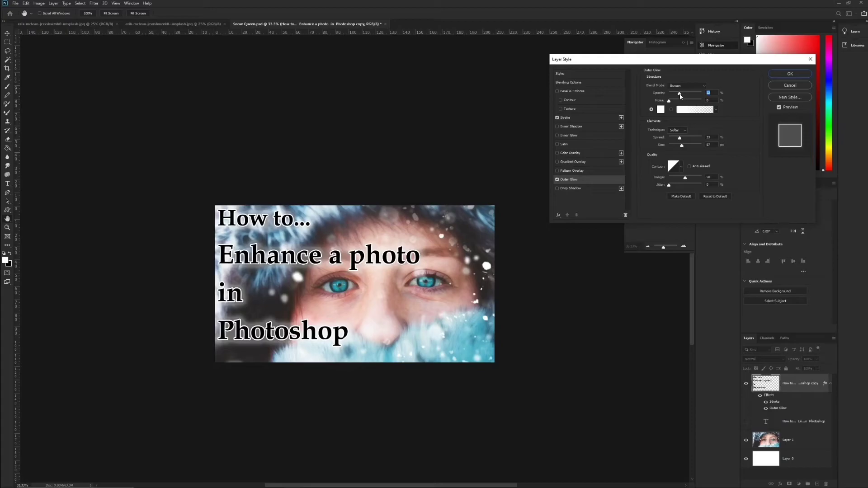
{"action": "left_click_drag", "start_coordinate": [680, 96], "coordinate": [682, 96]}
{"action": "left_click", "coordinate": [681, 141]}
{"action": "left_click_drag", "start_coordinate": [685, 141], "coordinate": [677, 141]}
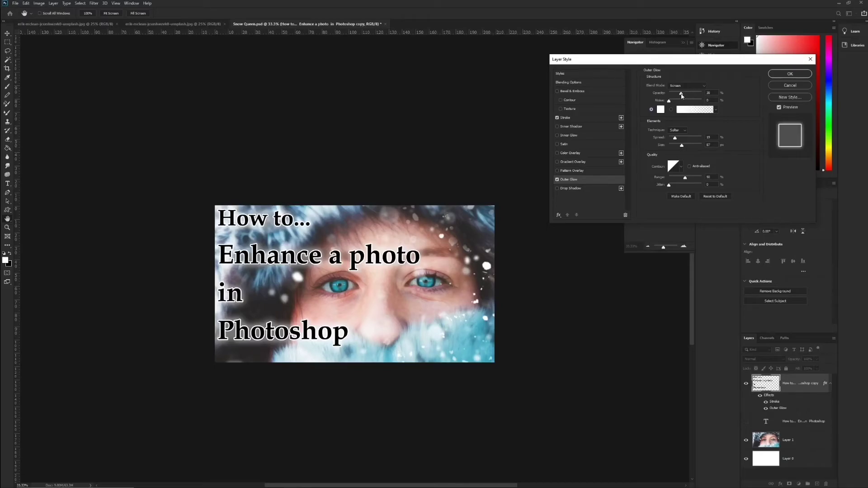
Step: Strengthen the outer glow's opacity to well above half and apply the layer style to the title copy
{"action": "left_click_drag", "start_coordinate": [682, 95], "coordinate": [736, 96]}
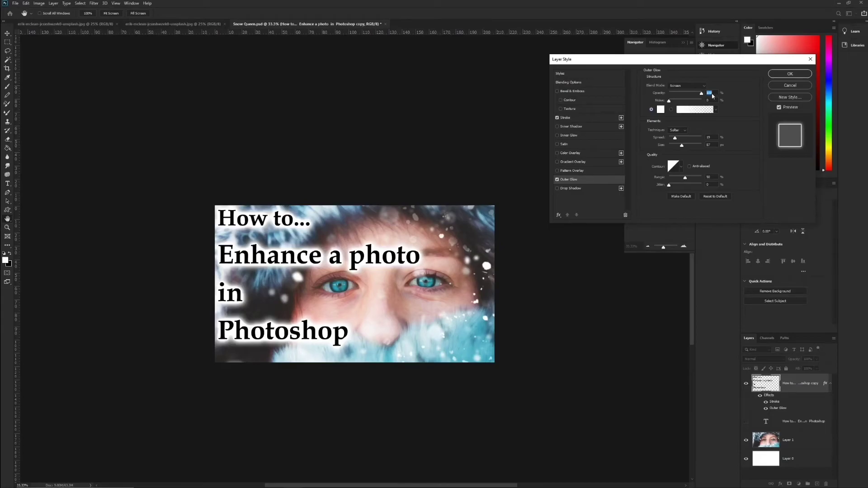
{"action": "left_click_drag", "start_coordinate": [701, 95], "coordinate": [694, 97]}
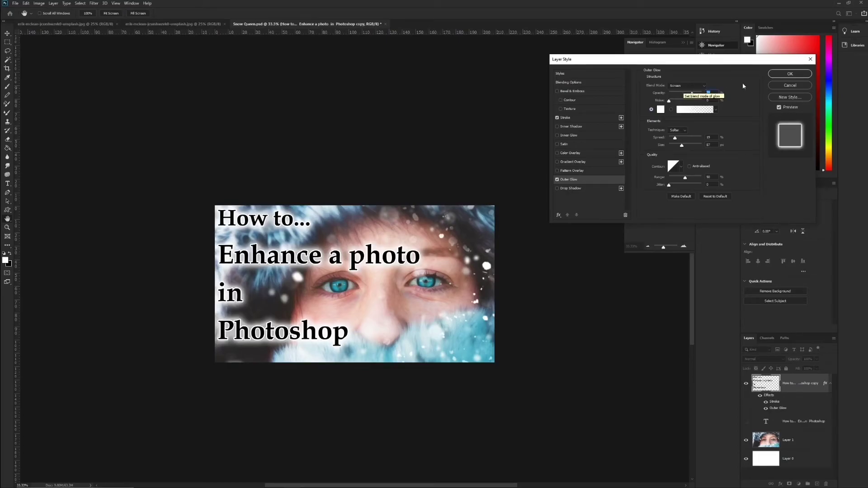
{"action": "left_click", "coordinate": [672, 90]}
{"action": "key", "text": "Return"}
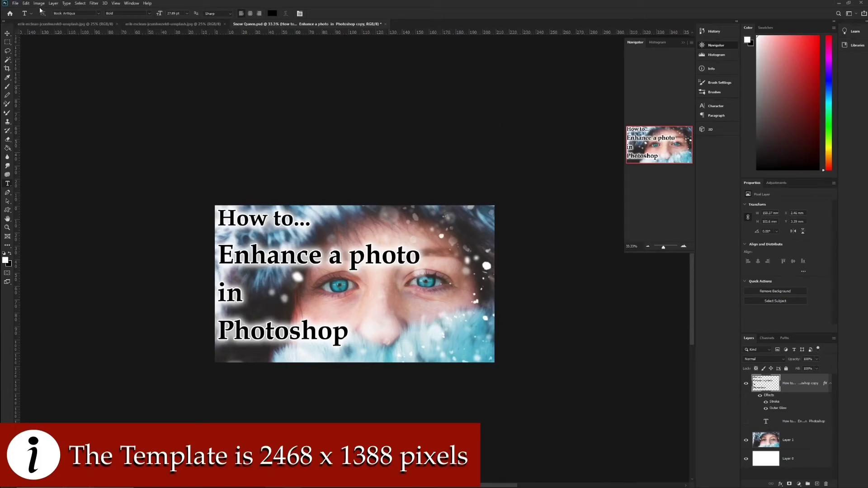
Step: Check the Snow Queen.psd image size in pixels and leave the dimensions as they are
{"action": "left_click", "coordinate": [39, 3]}
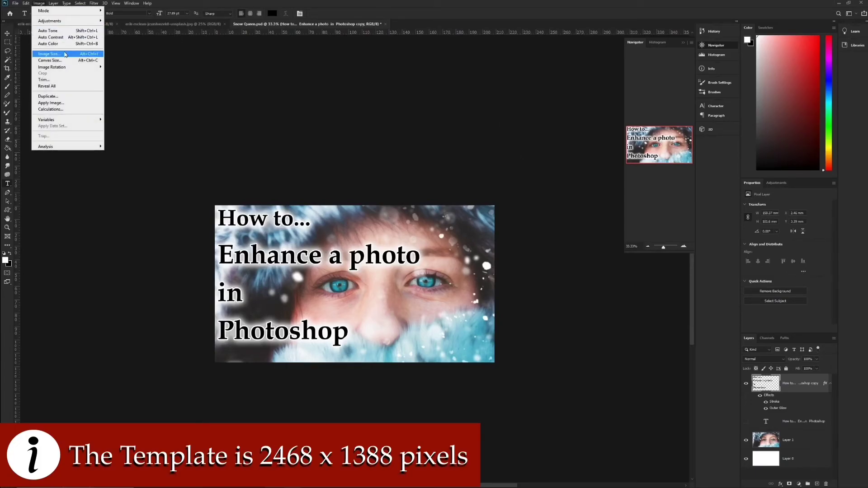
{"action": "left_click", "coordinate": [65, 54]}
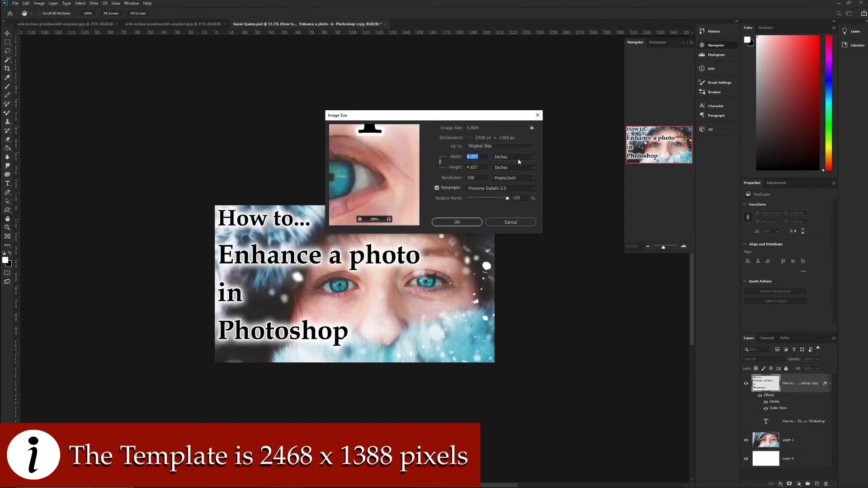
{"action": "left_click", "coordinate": [519, 159]}
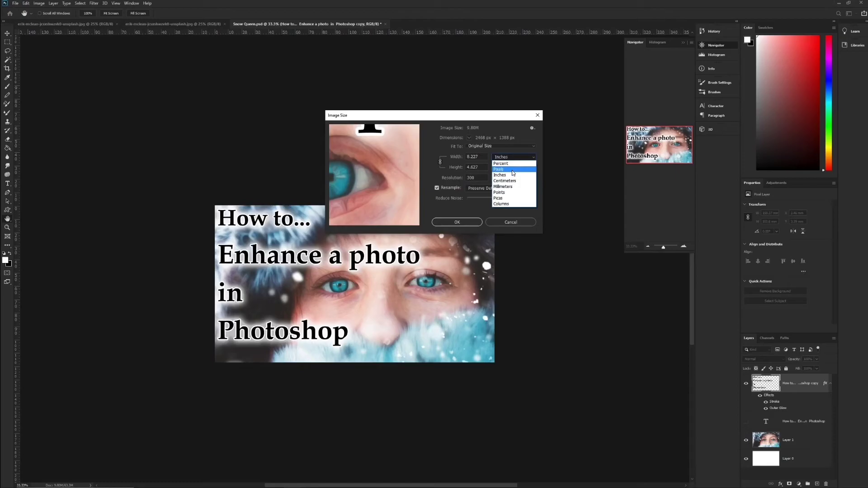
{"action": "left_click", "coordinate": [514, 170]}
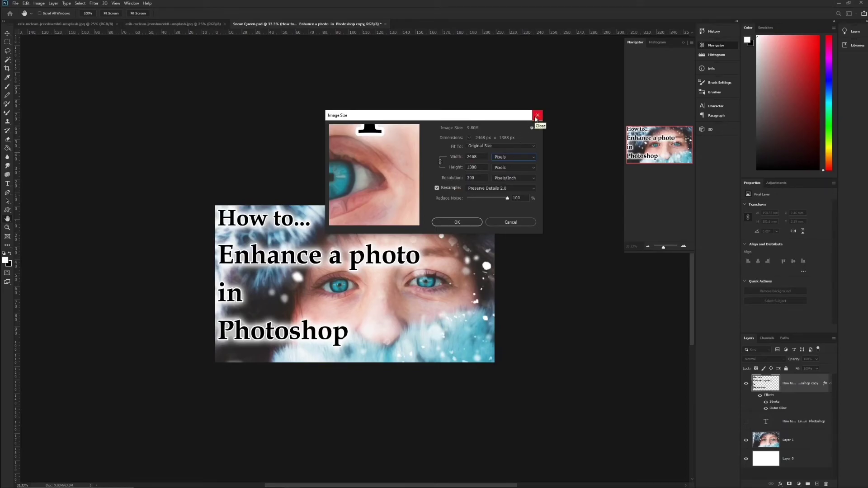
{"action": "left_click", "coordinate": [507, 223]}
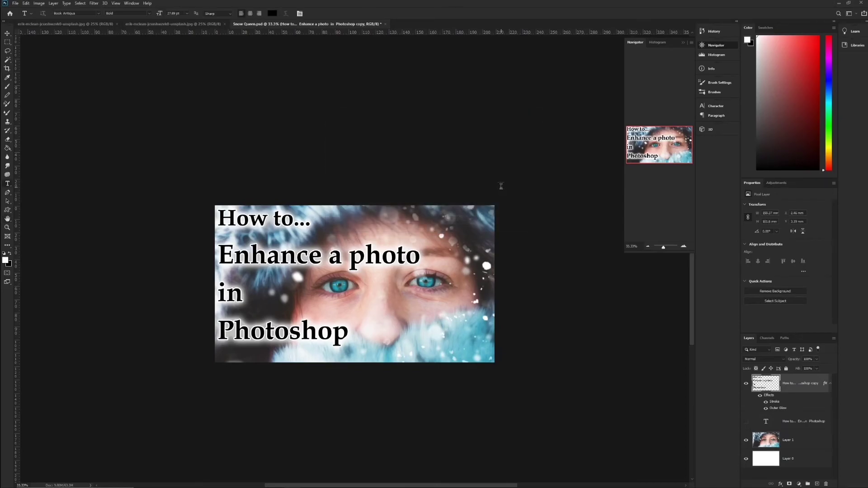
Step: Create a new blank RGB document 2468 pixels wide and 1388 pixels high at 72 pixels/inch with a white background
{"action": "left_click", "coordinate": [15, 3]}
{"action": "left_click", "coordinate": [23, 10]}
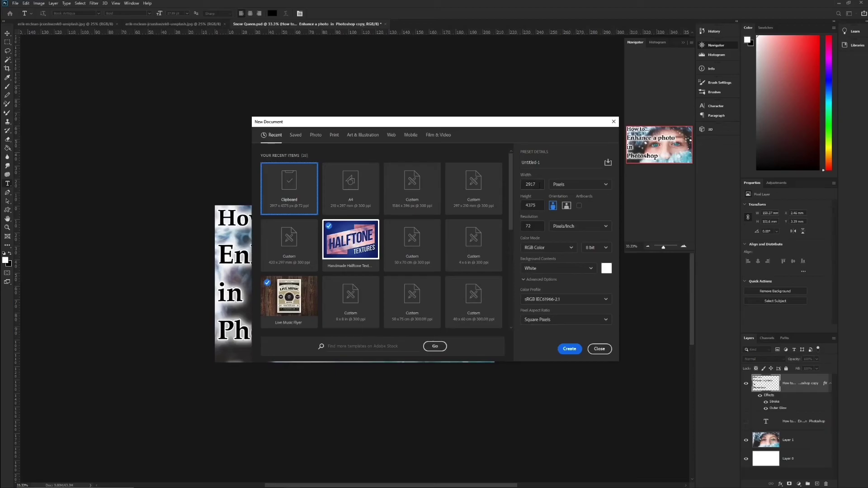
{"action": "left_click", "coordinate": [539, 185]}
{"action": "left_click", "coordinate": [571, 190]}
{"action": "left_click", "coordinate": [571, 190]}
{"action": "double_click", "coordinate": [531, 184]}
{"action": "type", "text": "2468"}
{"action": "key", "text": "Tab"}
{"action": "type", "text": "1"}
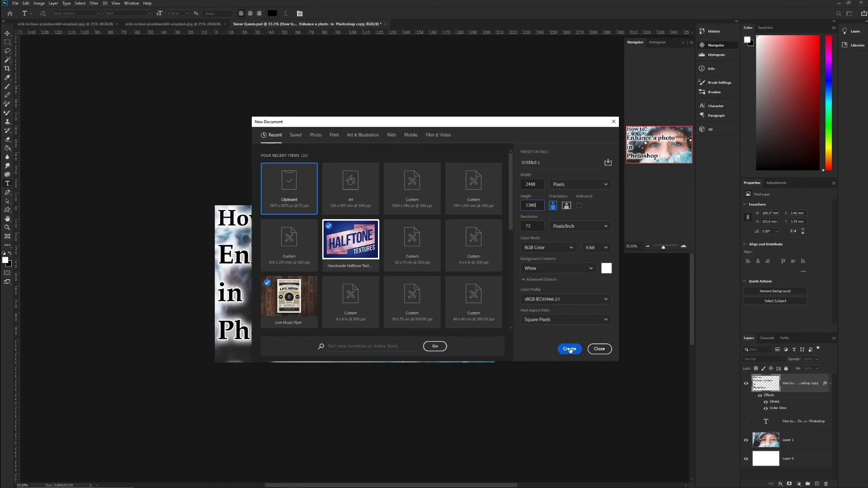
{"action": "left_click", "coordinate": [570, 349]}
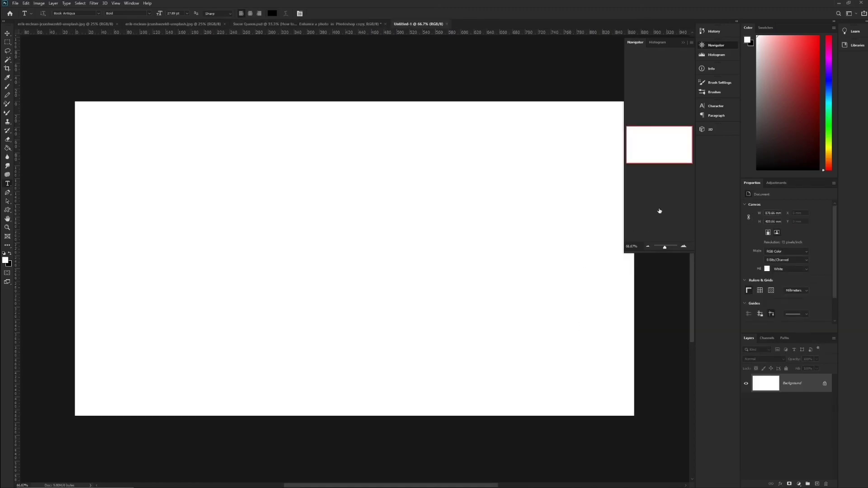
{"action": "left_click", "coordinate": [647, 247]}
{"action": "left_click", "coordinate": [648, 246]}
{"action": "left_click", "coordinate": [648, 246]}
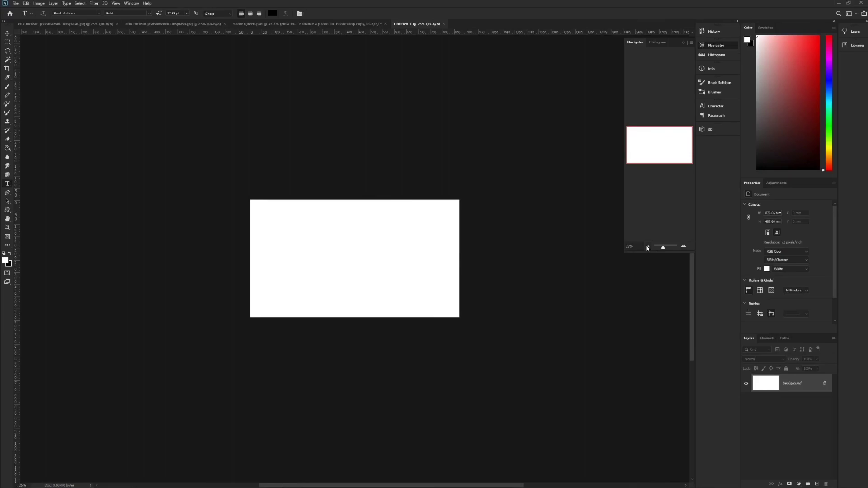
{"action": "left_click", "coordinate": [684, 247]}
{"action": "left_click", "coordinate": [684, 248]}
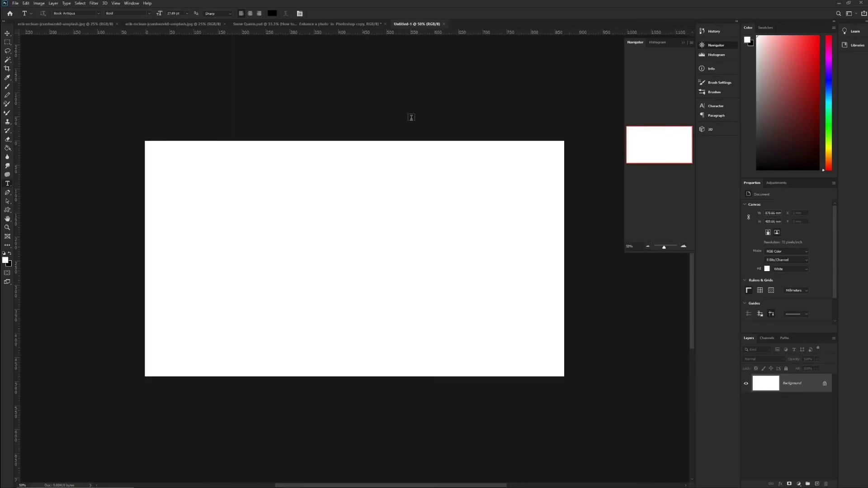